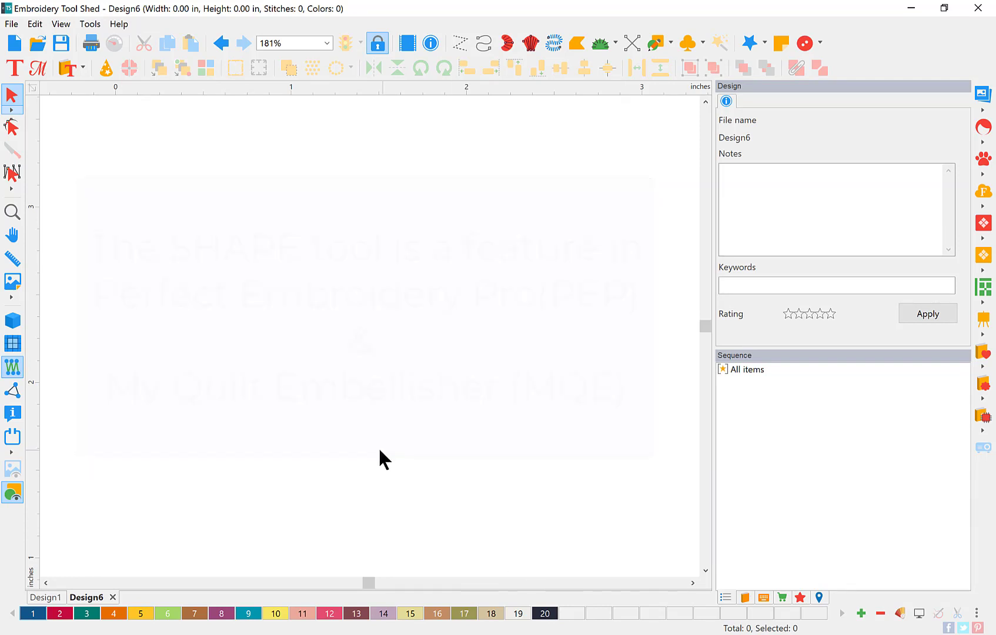
Create a text object reading "Hello" in the empty design.
click(18, 65)
click(228, 333)
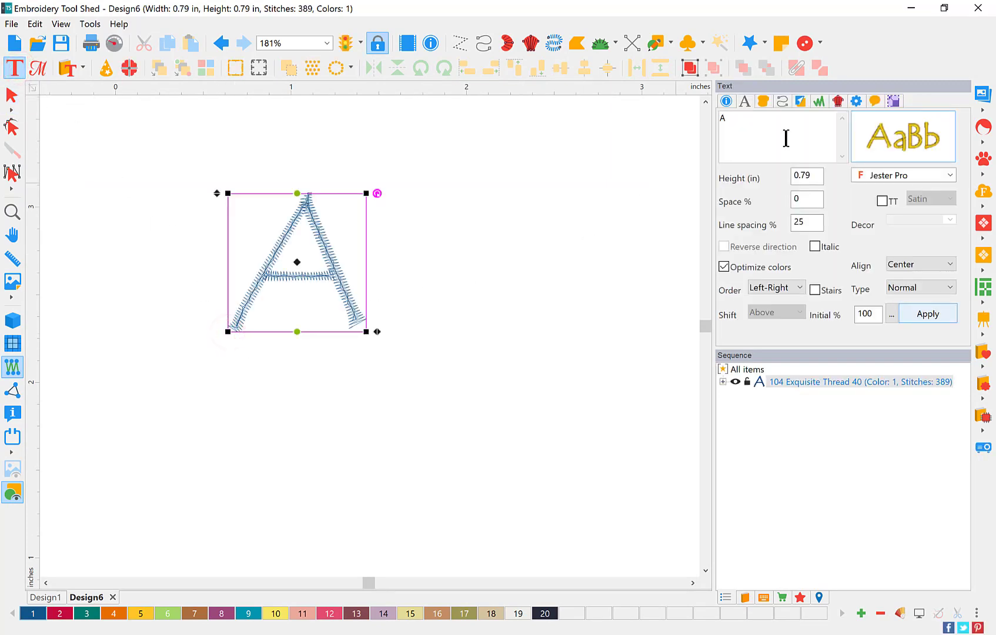
click(789, 135)
text(Hello)
click(941, 316)
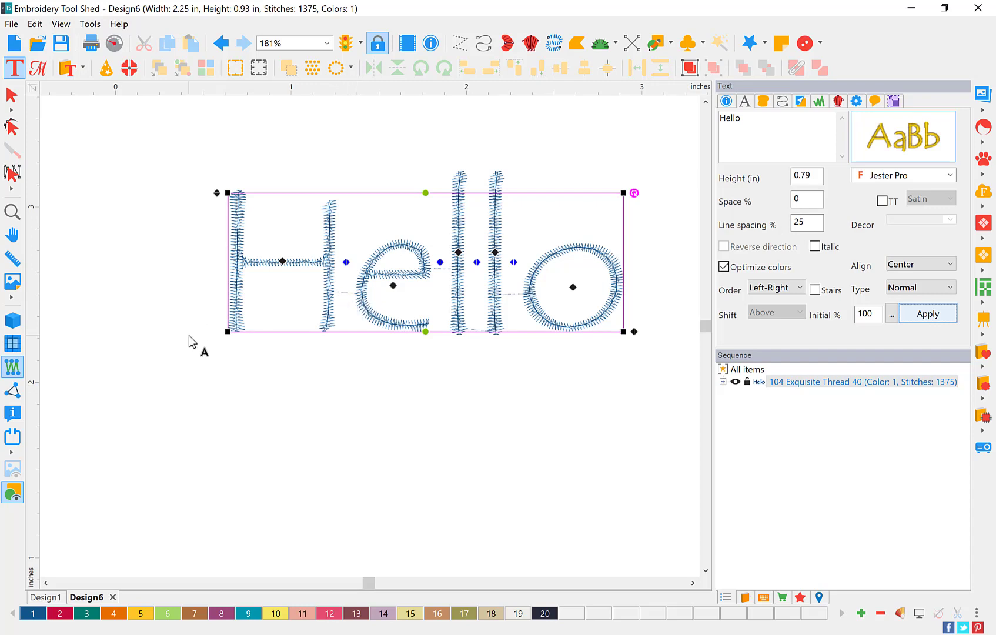
Run the sewing simulation of the whole "Hello" text from the first to the last stitch to examine its sewing order.
click(13, 212)
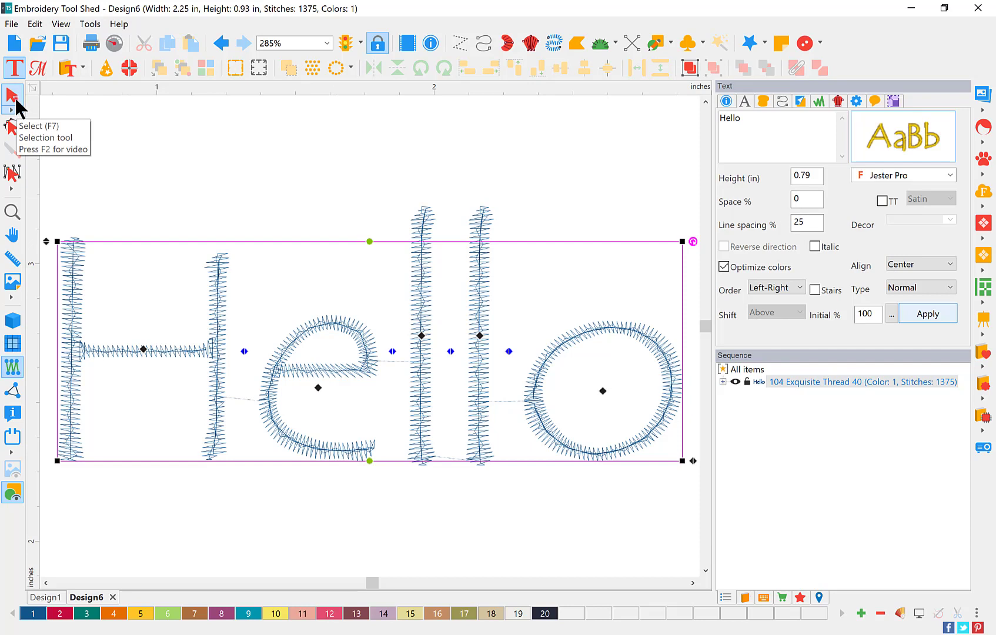
click(13, 96)
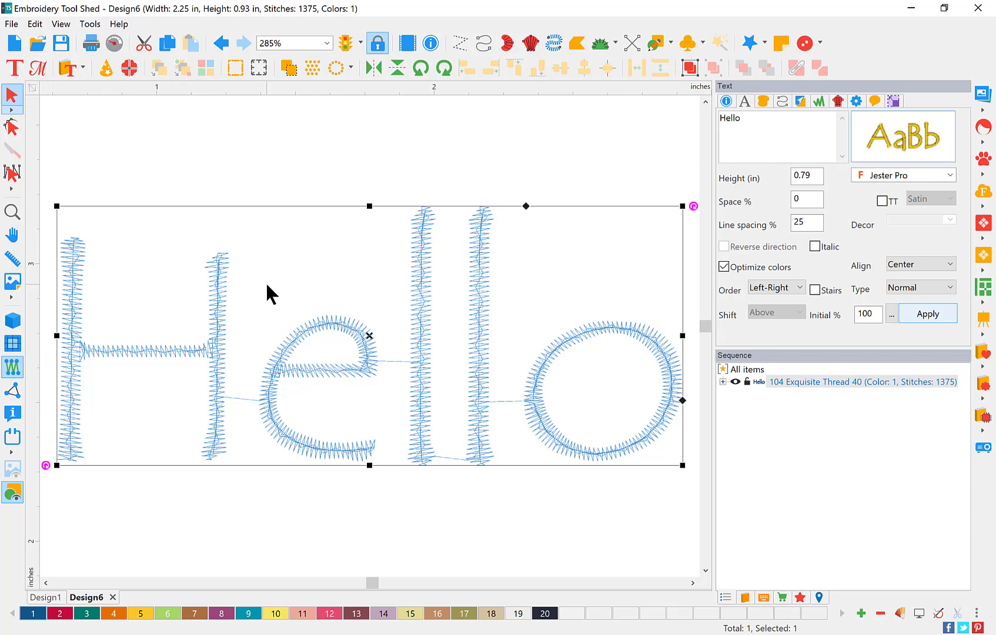
click(113, 43)
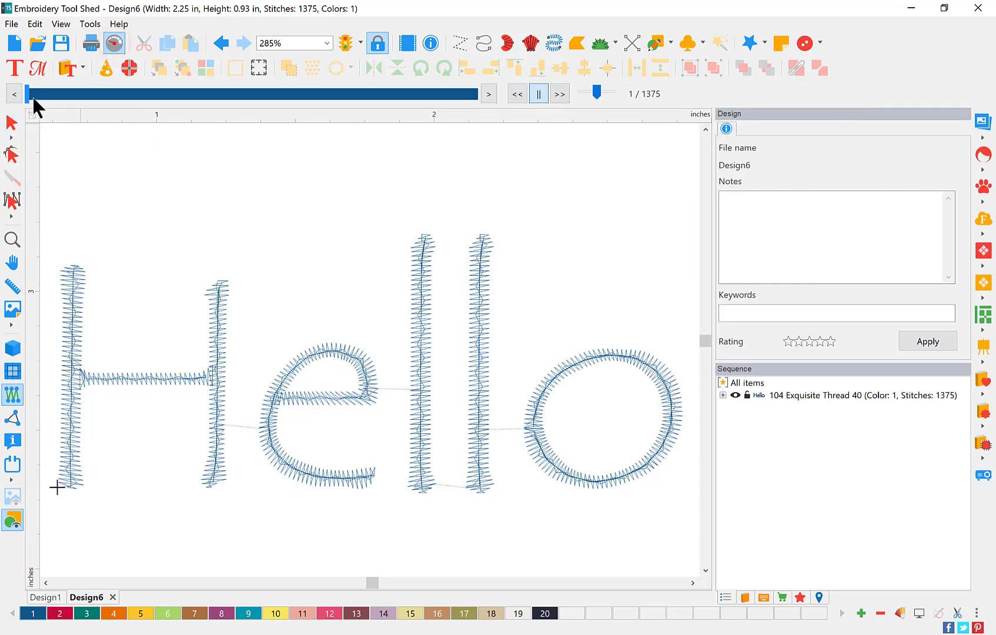
click(26, 94)
drag(31, 97, 545, 139)
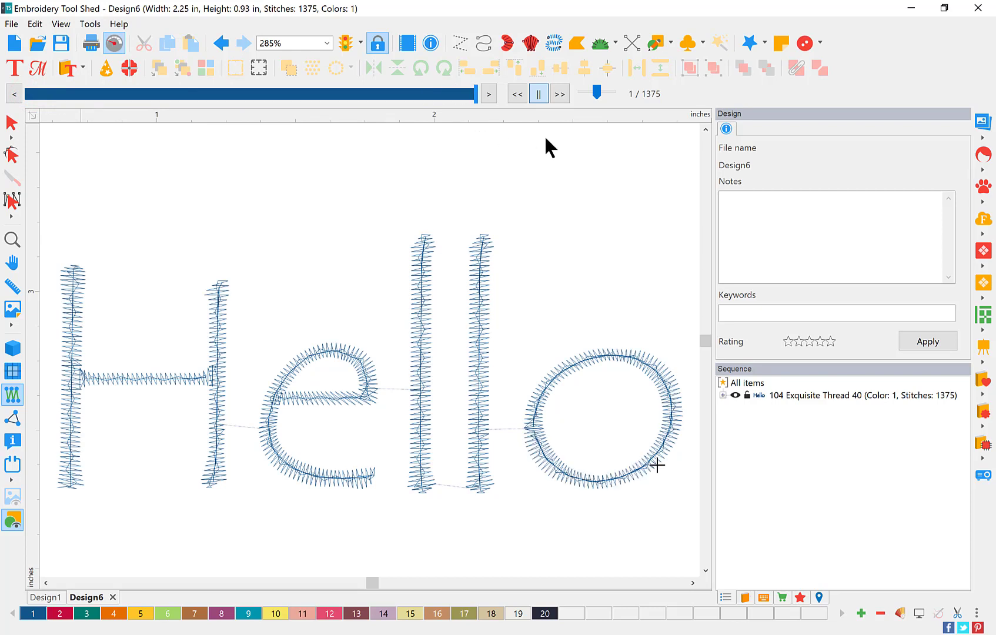
click(11, 122)
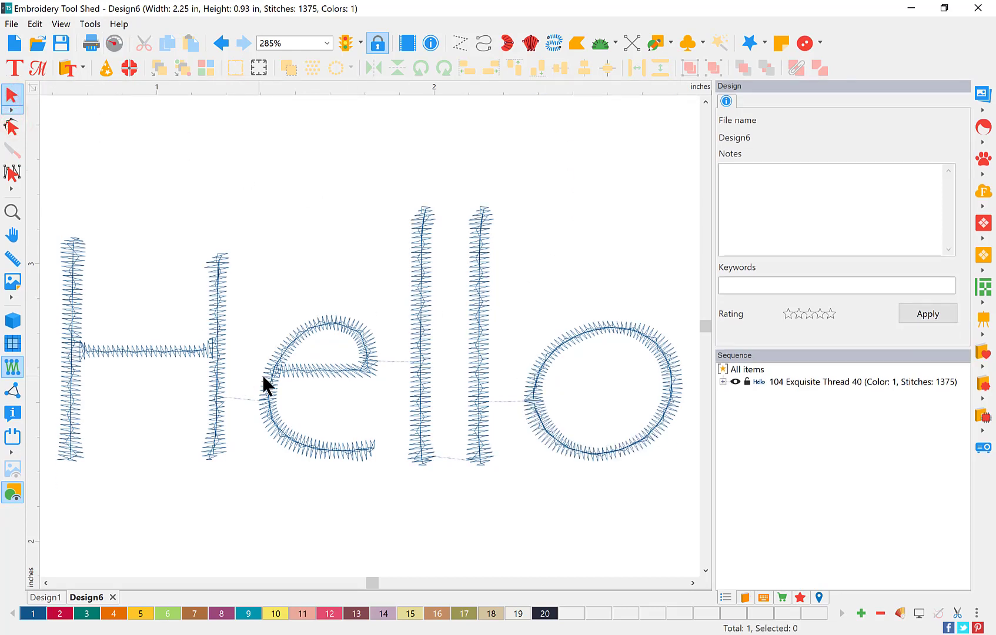
Set the sewing order of the "Hello" text to Center-Right and apply it.
click(274, 376)
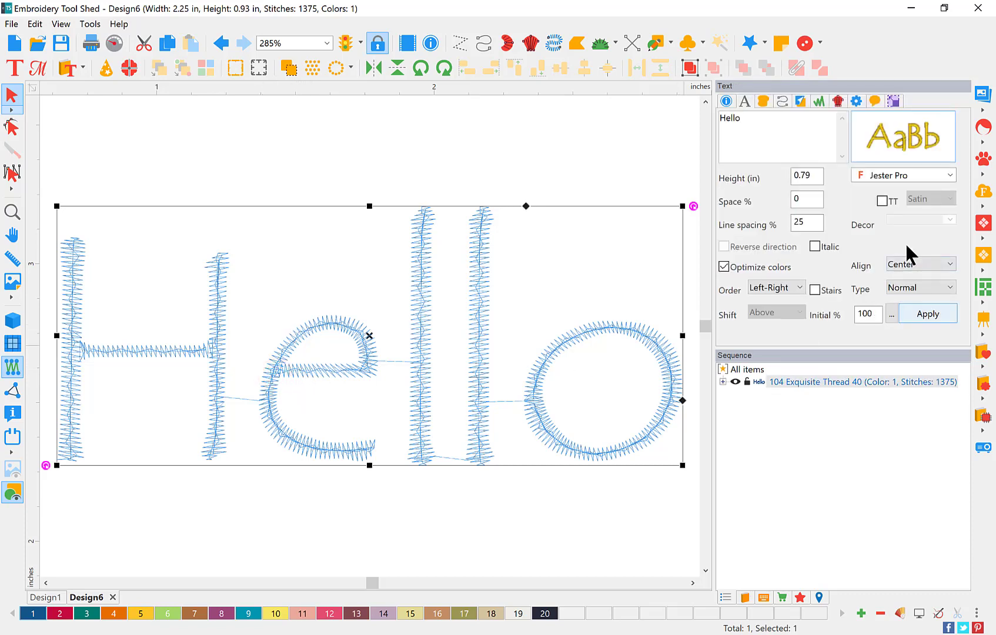
click(729, 291)
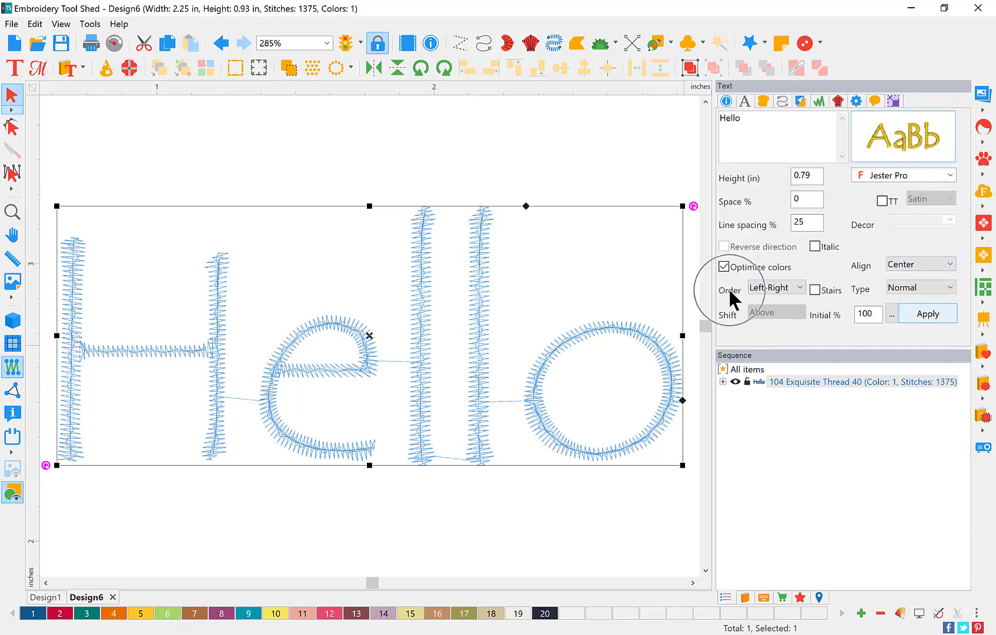
click(800, 288)
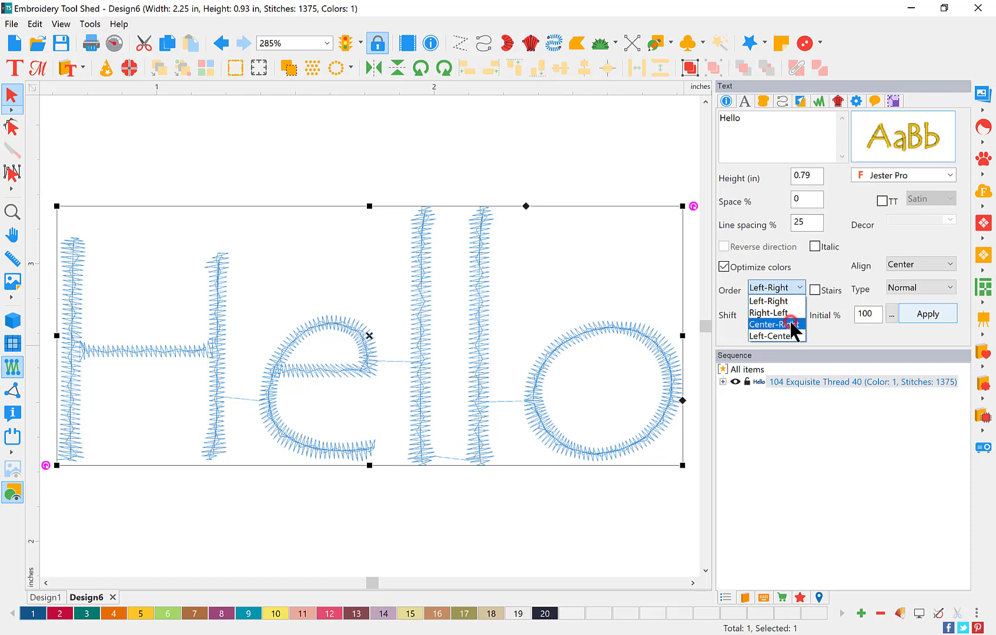
click(791, 326)
click(918, 315)
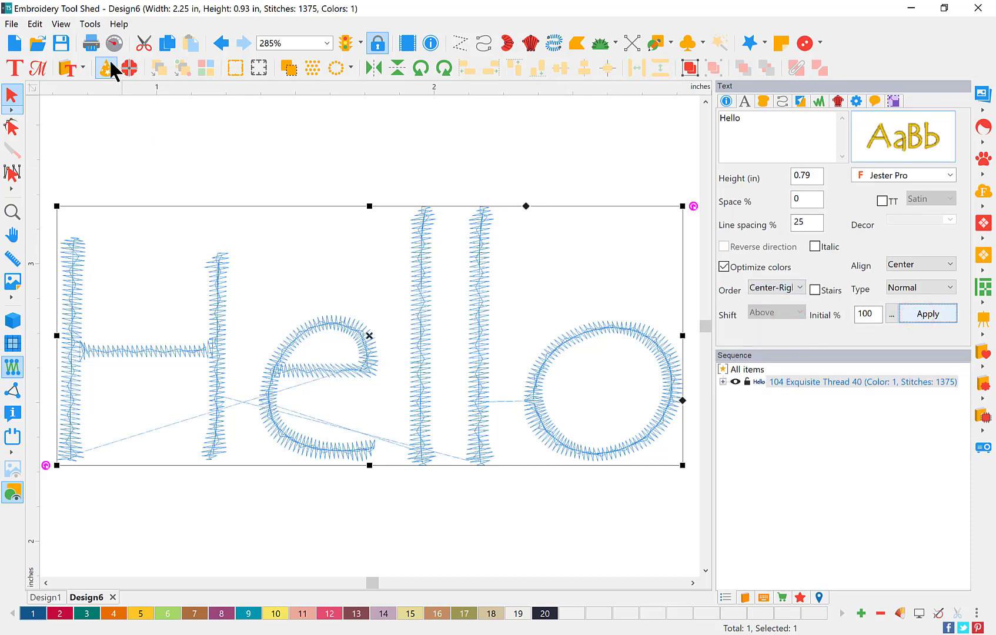
Simulate the stitching again through to the end to check the Center-Right letter order.
click(114, 43)
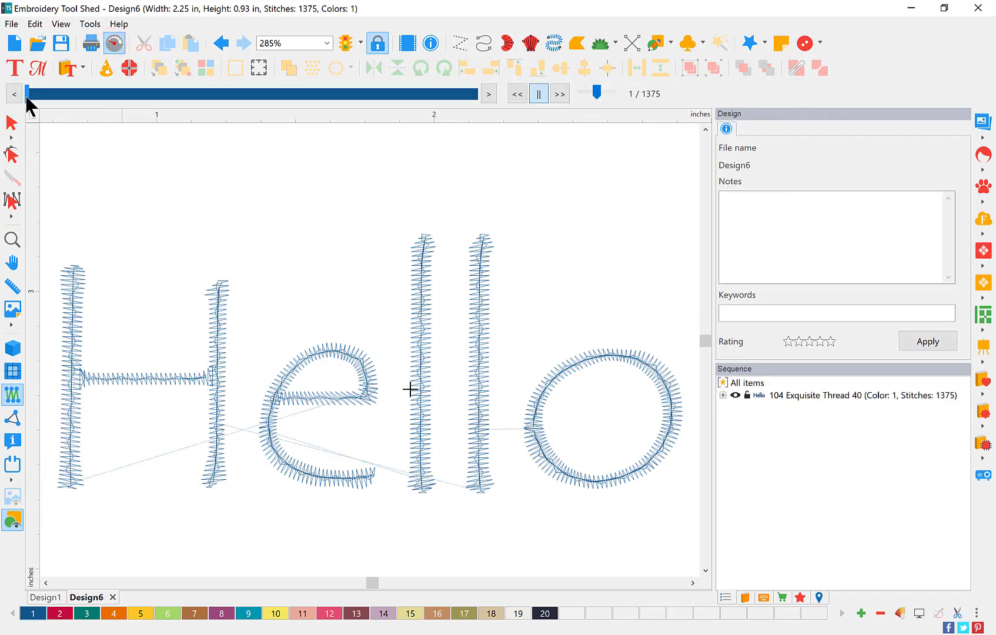
mouse_move(27, 98)
mouse_down()
mouse_move(191, 121)
mouse_move(498, 135)
mouse_up()
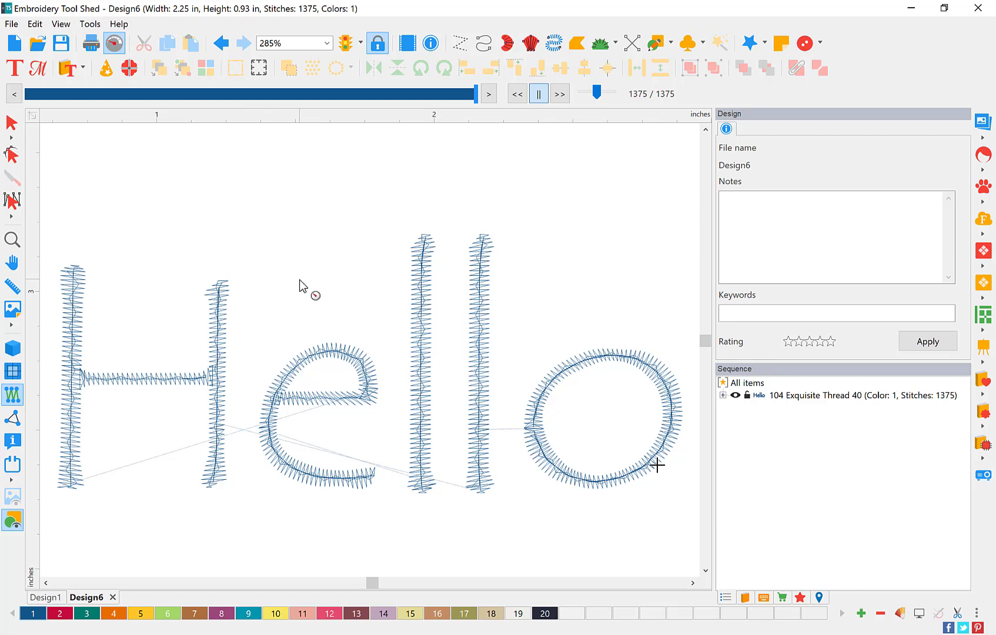
click(11, 125)
Show the command symbols on the "Hello" text and set both its tie in and tie off to triangle.
click(219, 346)
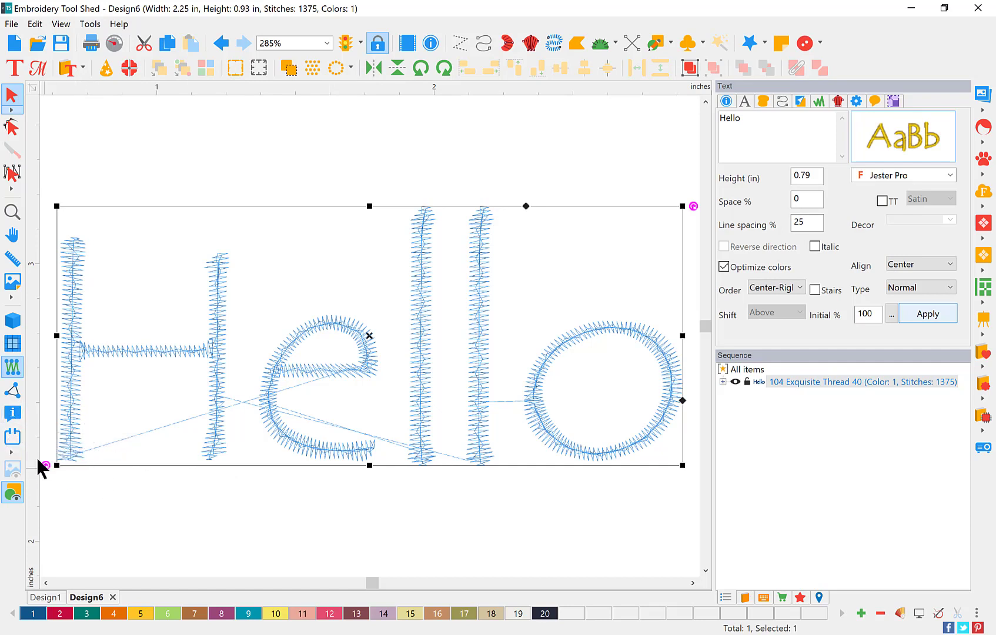
click(18, 415)
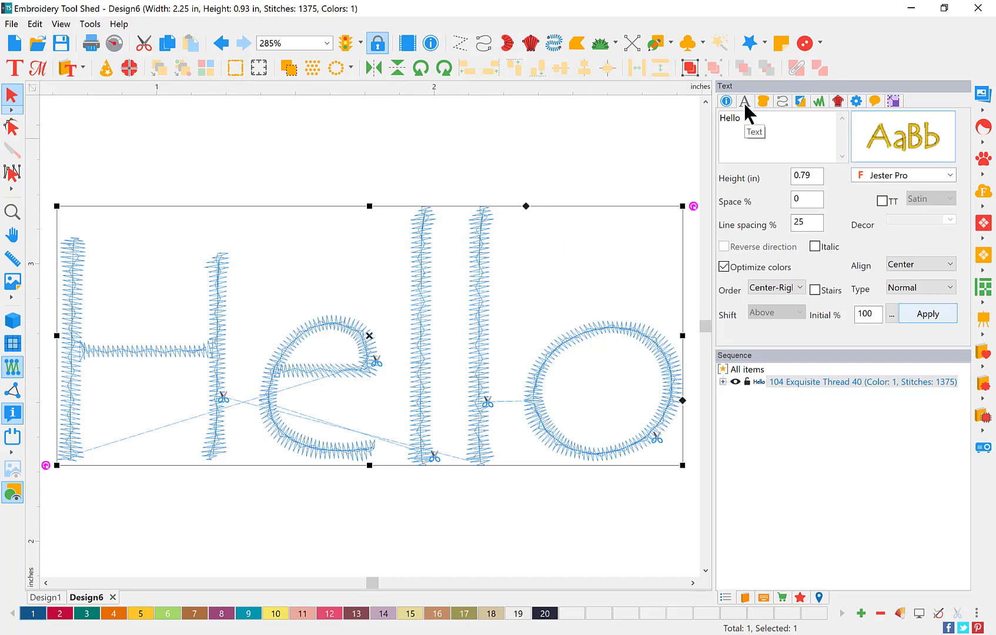
click(874, 102)
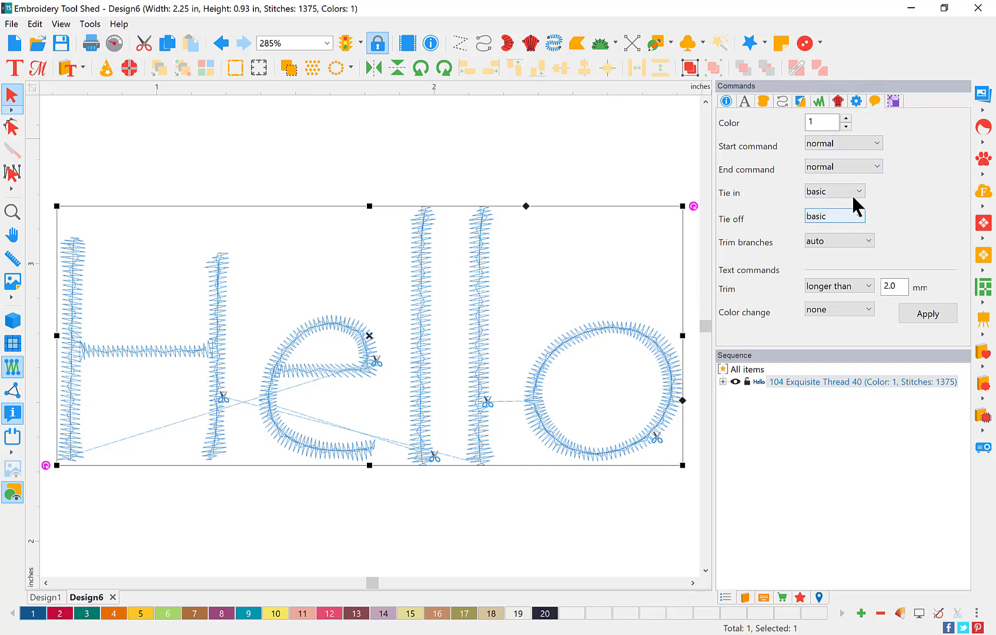
click(855, 192)
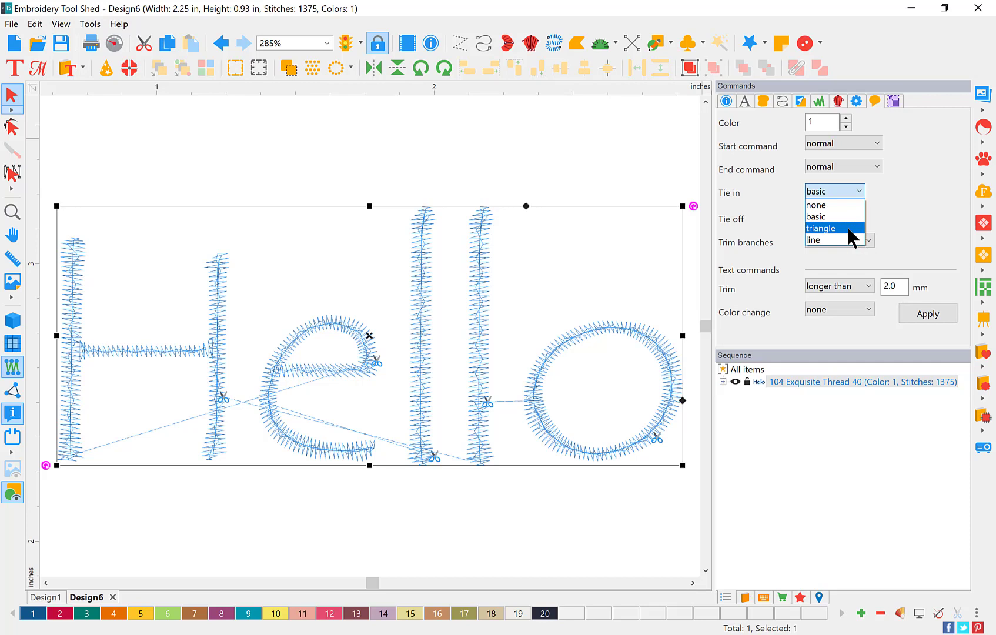
click(849, 229)
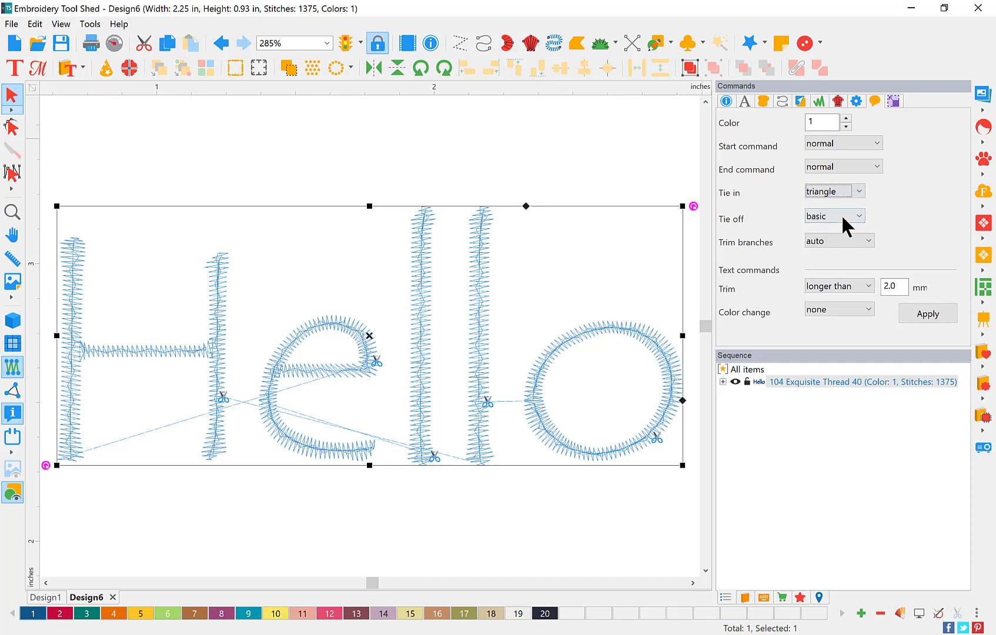
click(841, 216)
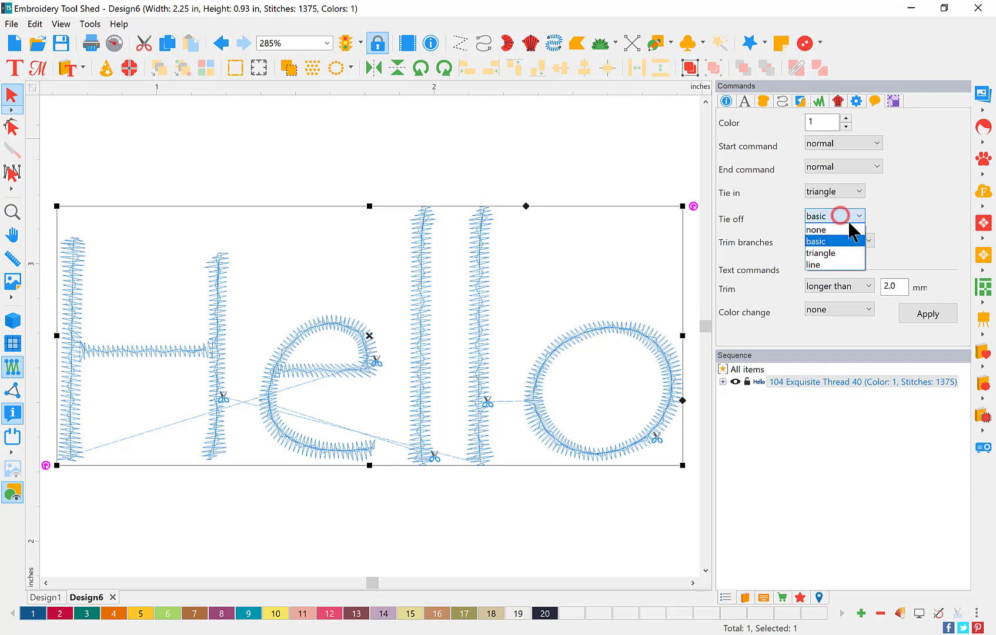
click(845, 252)
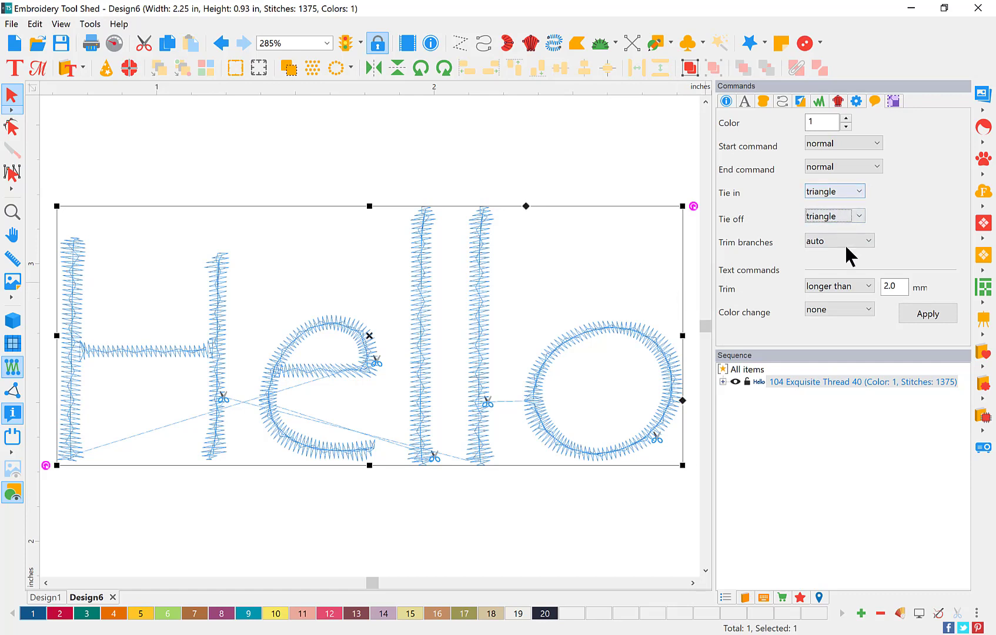
click(923, 318)
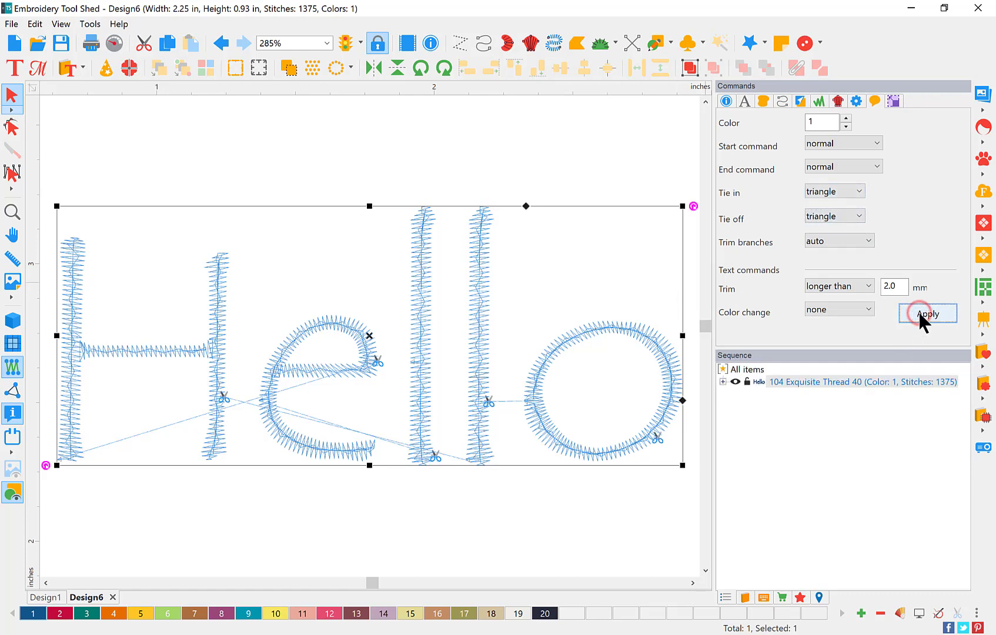
Examine the tie-in and tie-off stitches between the "e" and the first "l" up close.
click(12, 212)
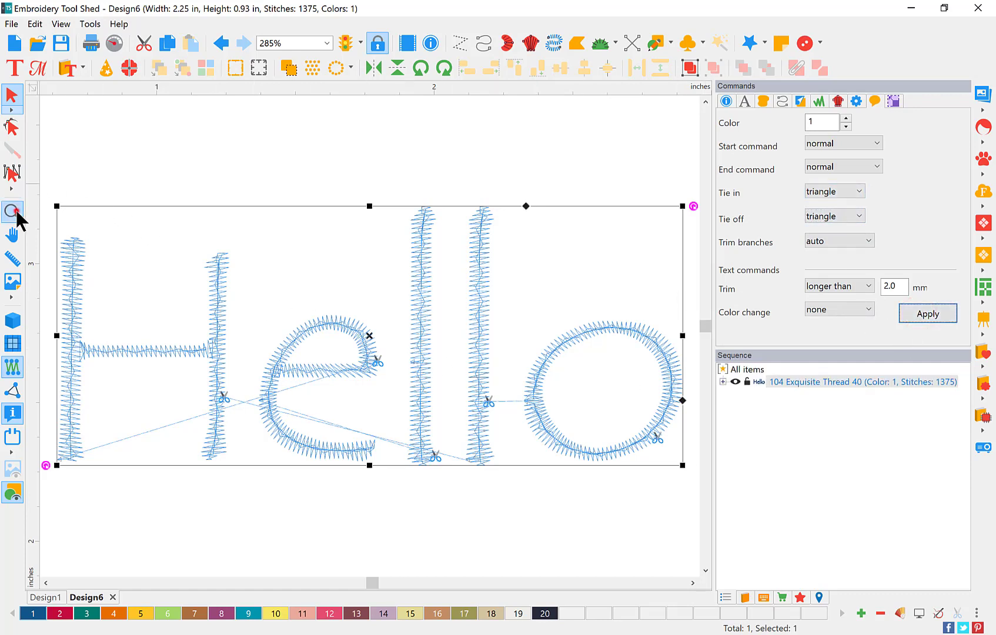
drag(352, 303, 456, 422)
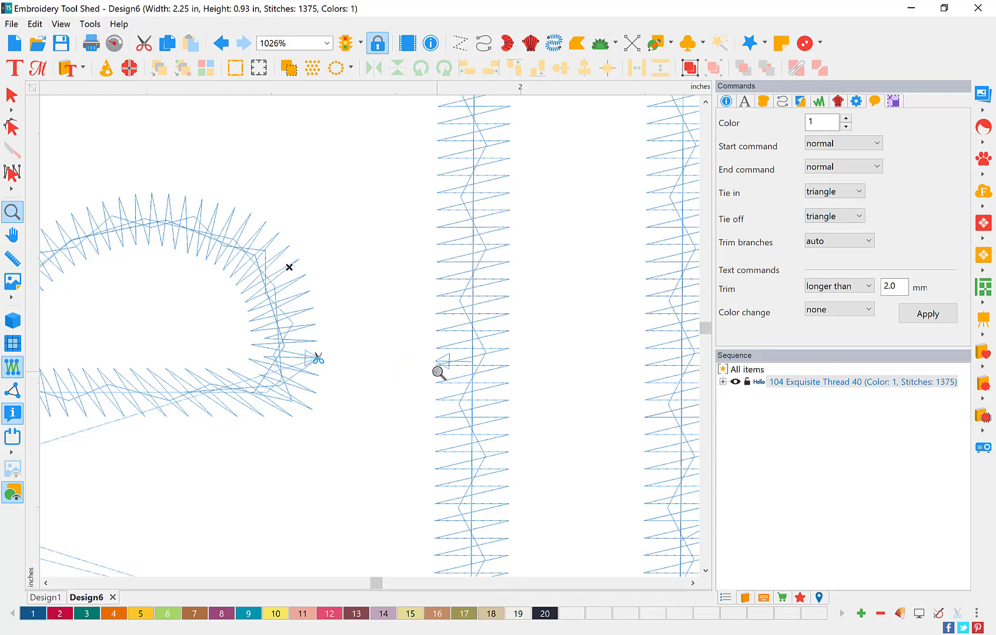
right_click(367, 357)
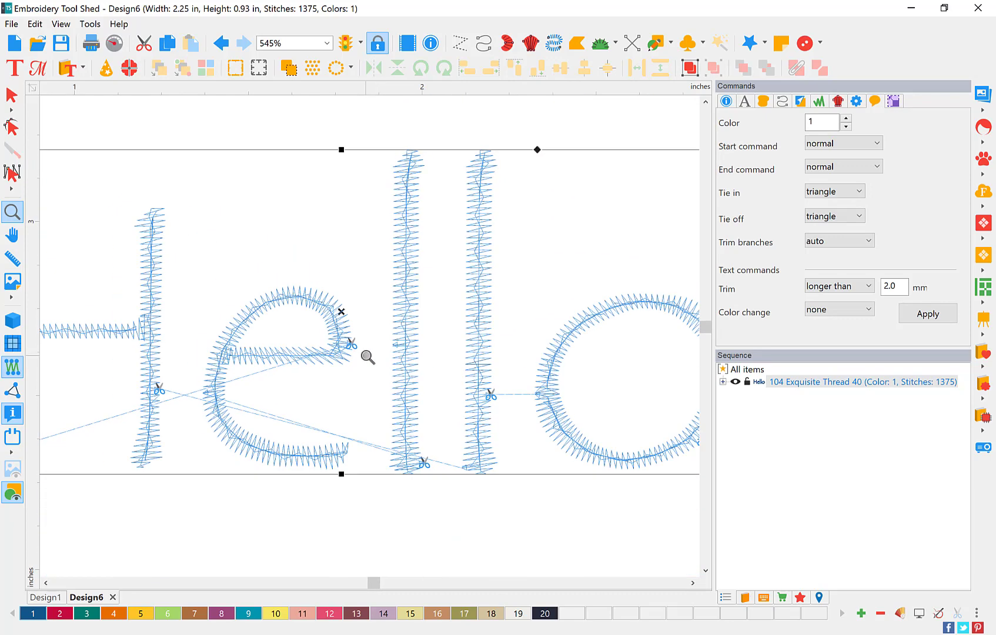
right_click(368, 357)
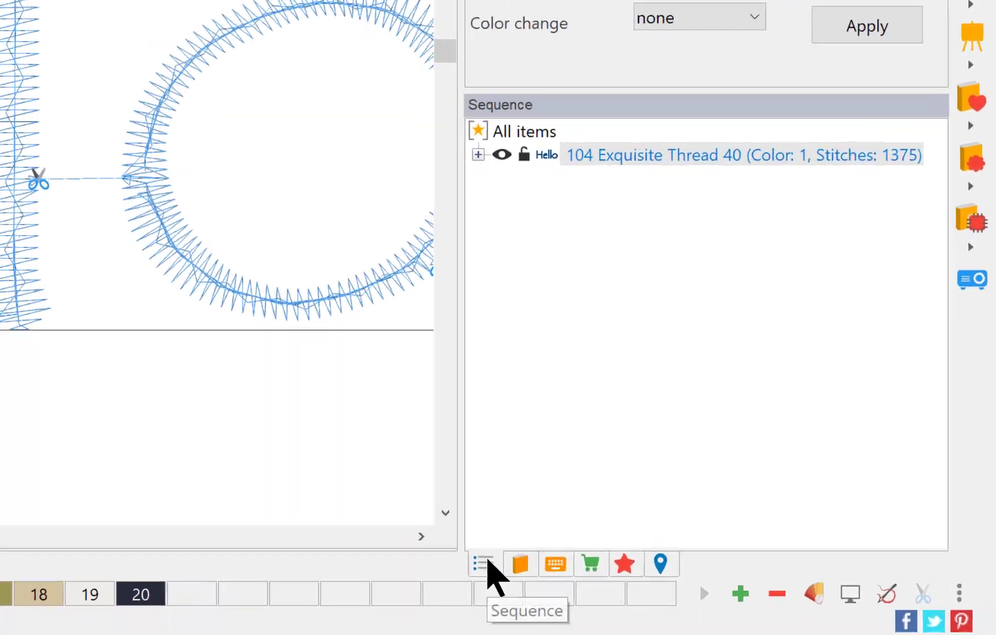
Select the text item in the expanded sequence list and change its wording to "Hey".
click(437, 117)
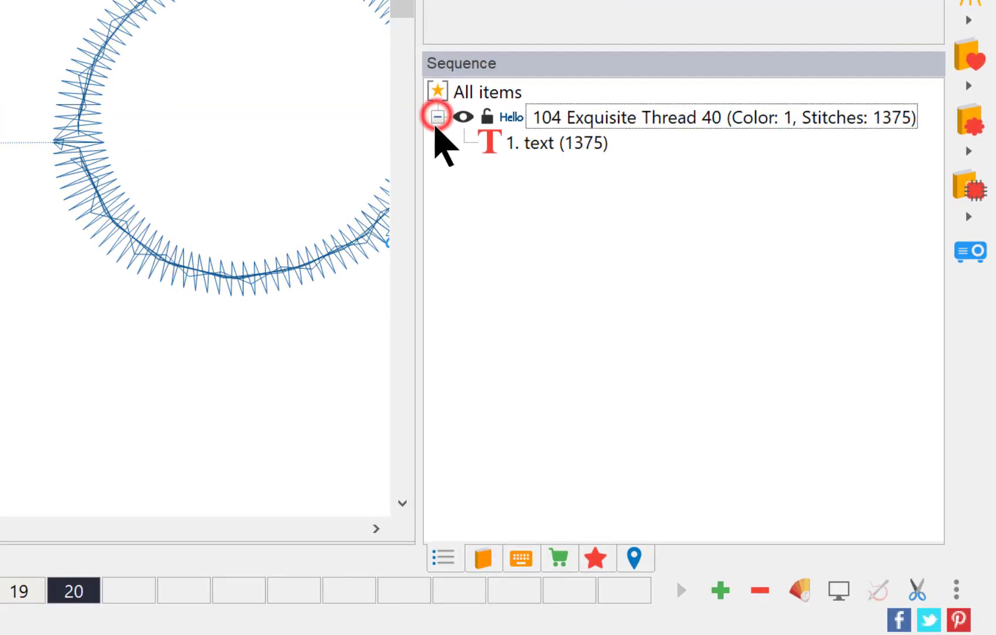
click(532, 142)
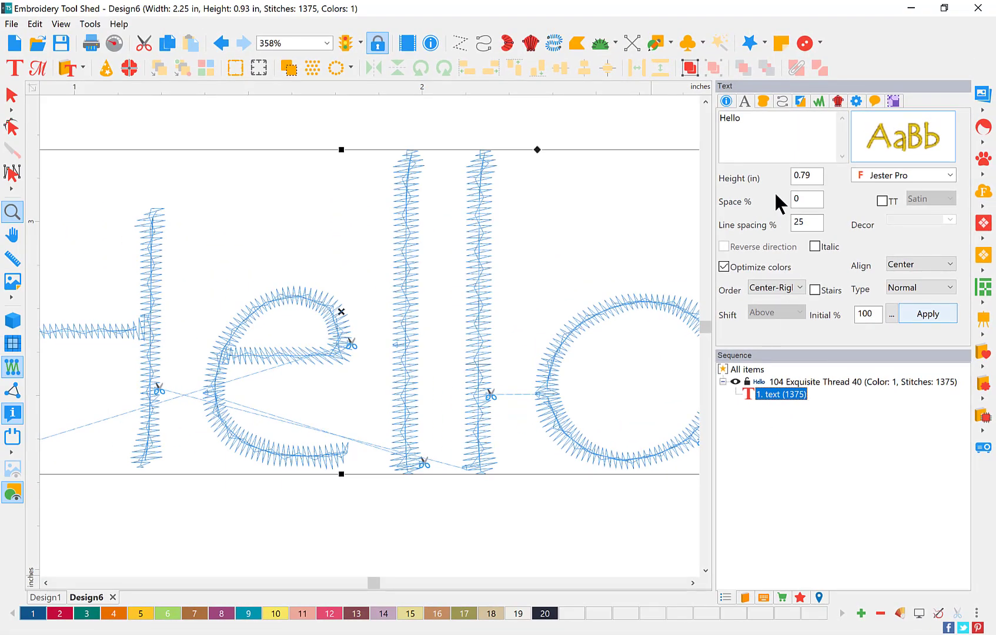
click(755, 119)
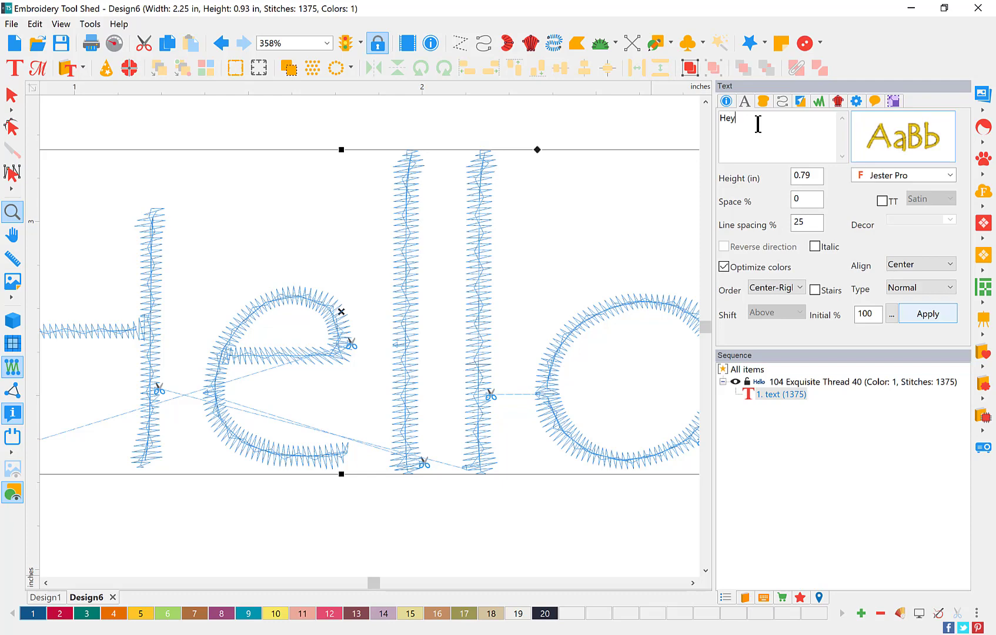
click(939, 313)
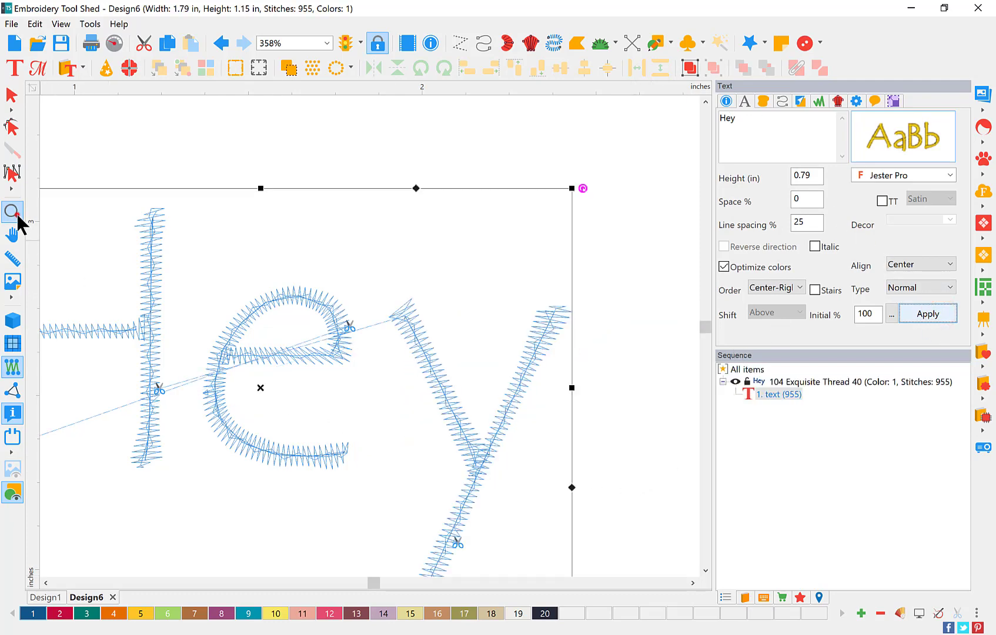
click(14, 213)
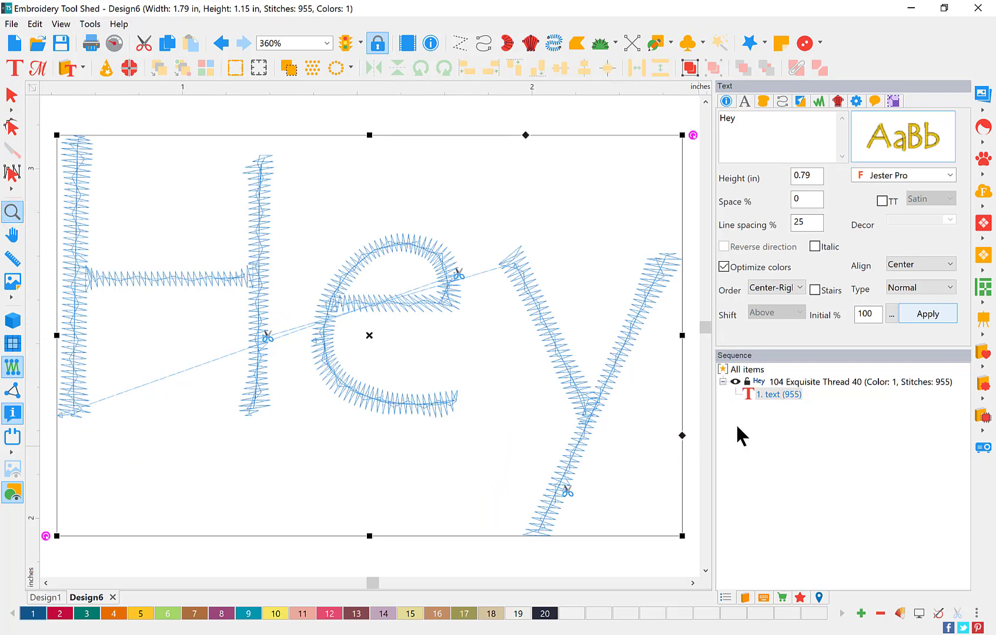
Change the wording of the text item back to "Hello".
click(776, 127)
key(BackSpace)
click(928, 313)
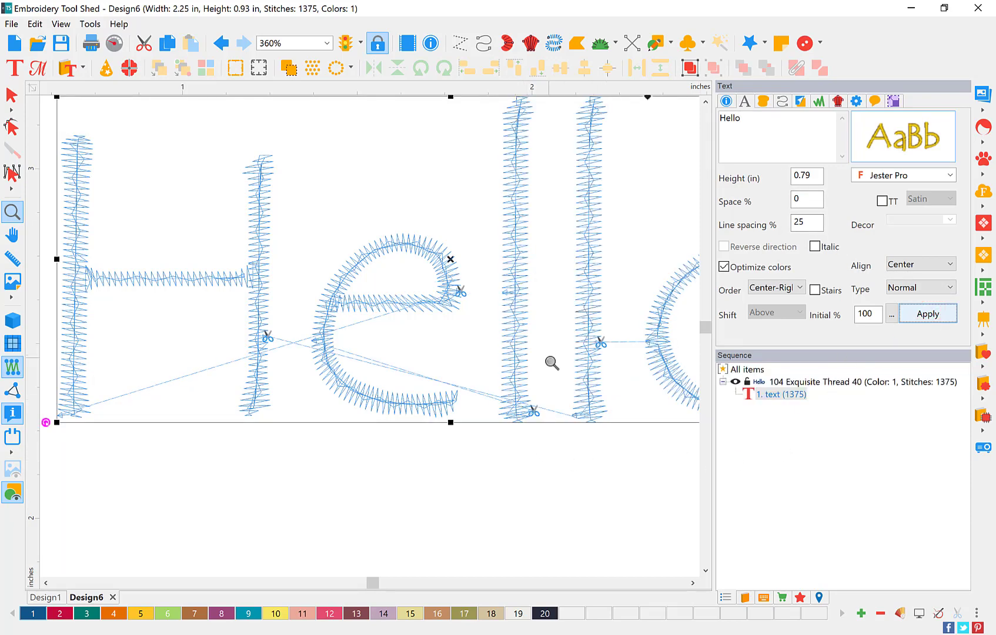
Break up the "Hello" text item into separate letter groups.
click(771, 394)
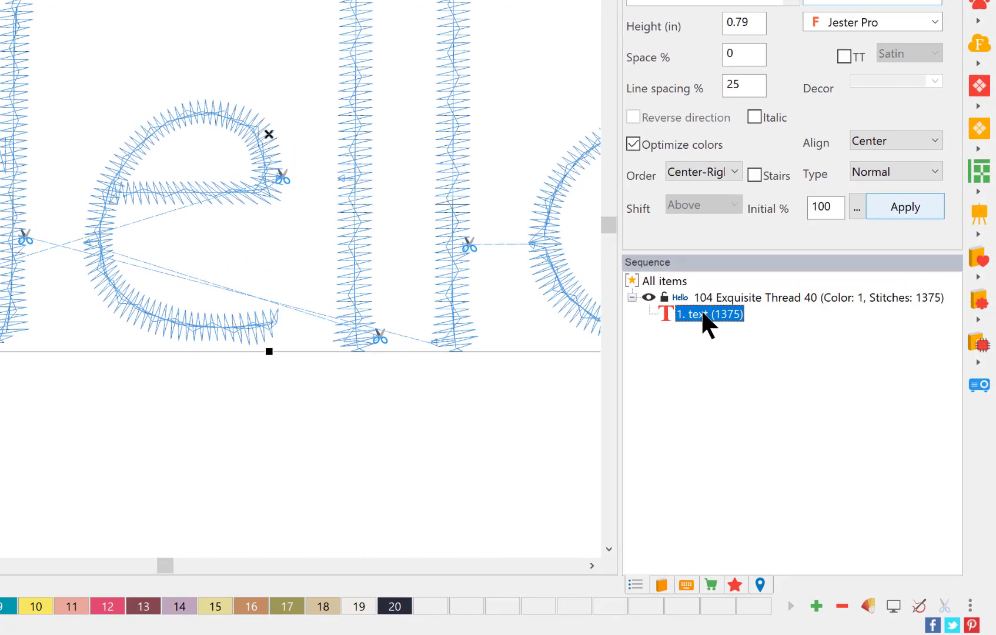
right_click(773, 391)
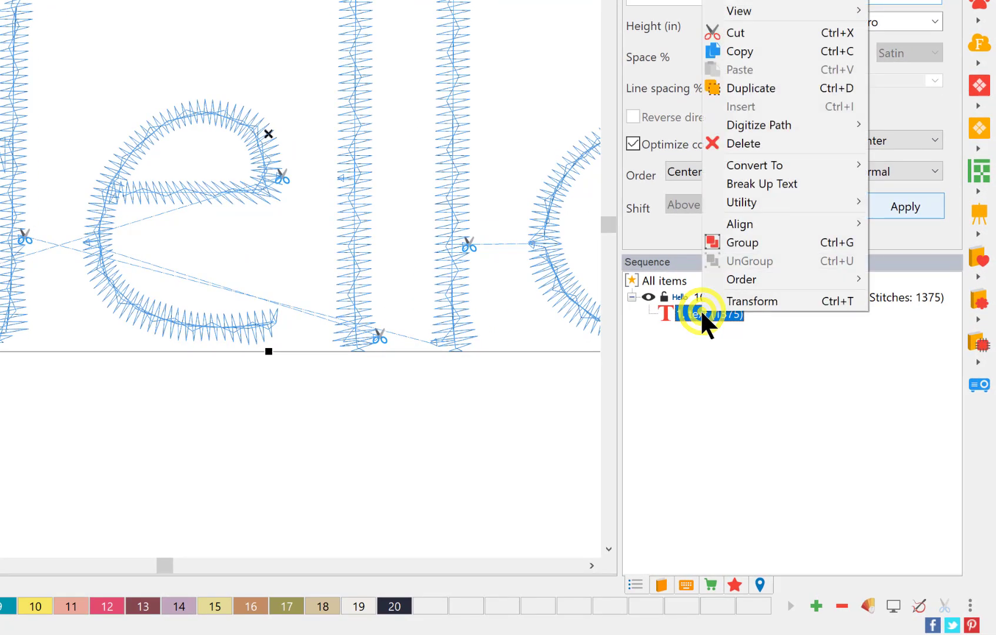
click(810, 182)
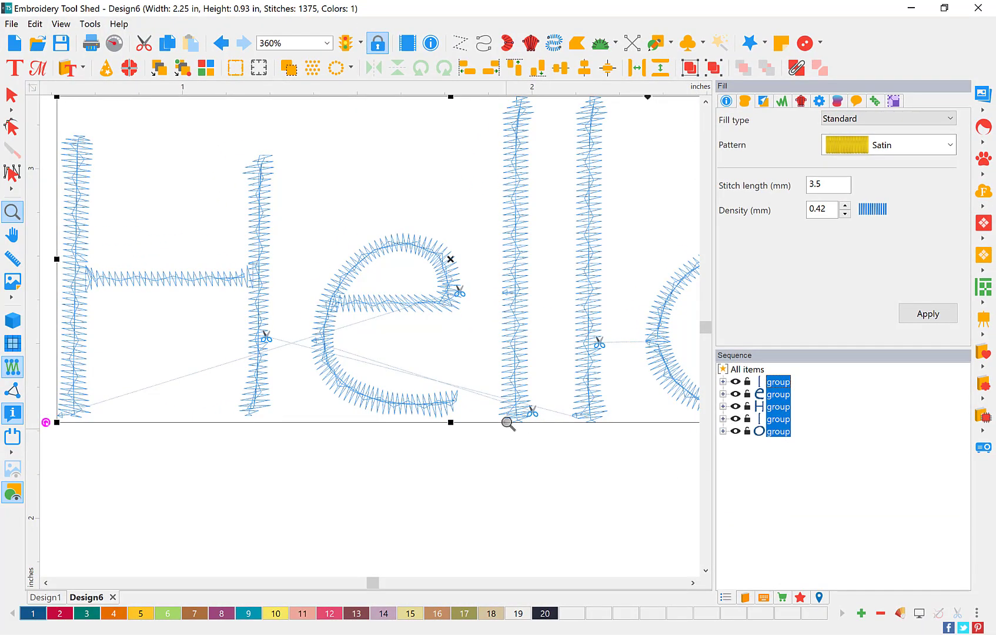
click(692, 582)
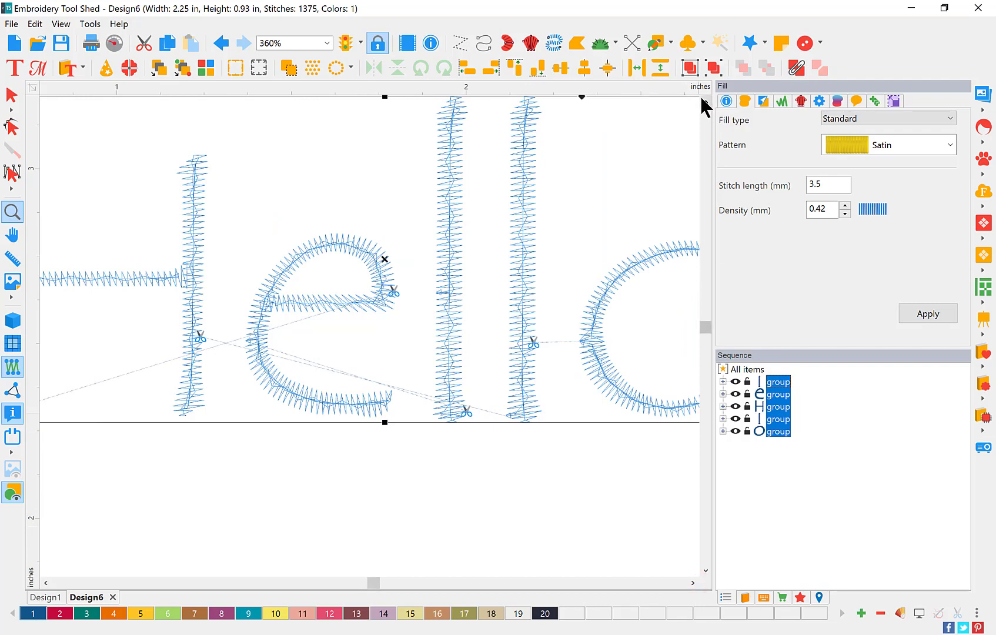
Put the first "l" into shape editing and set its tie-off to triangle.
click(705, 101)
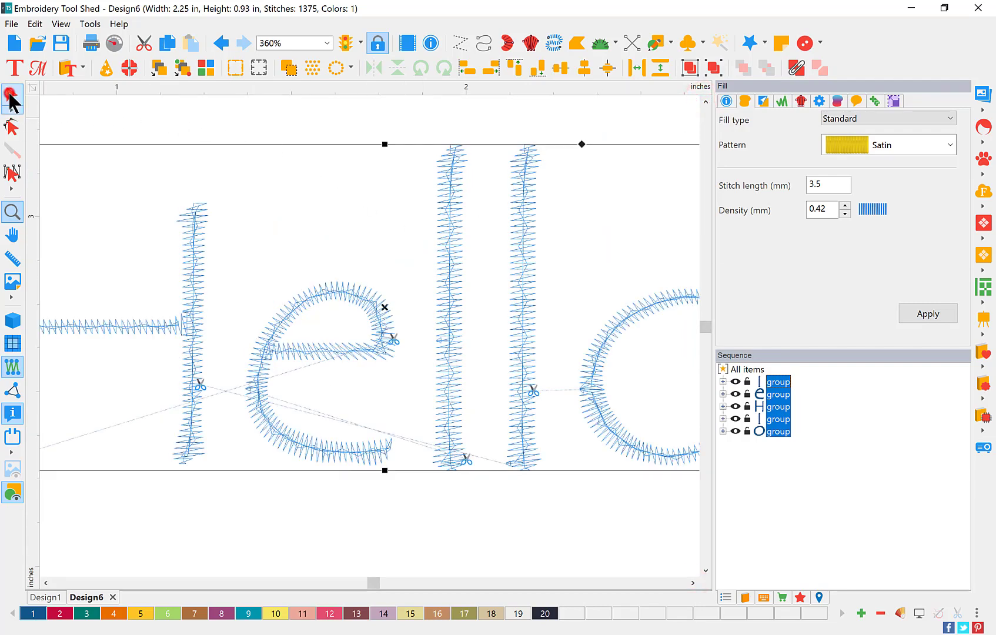
click(10, 96)
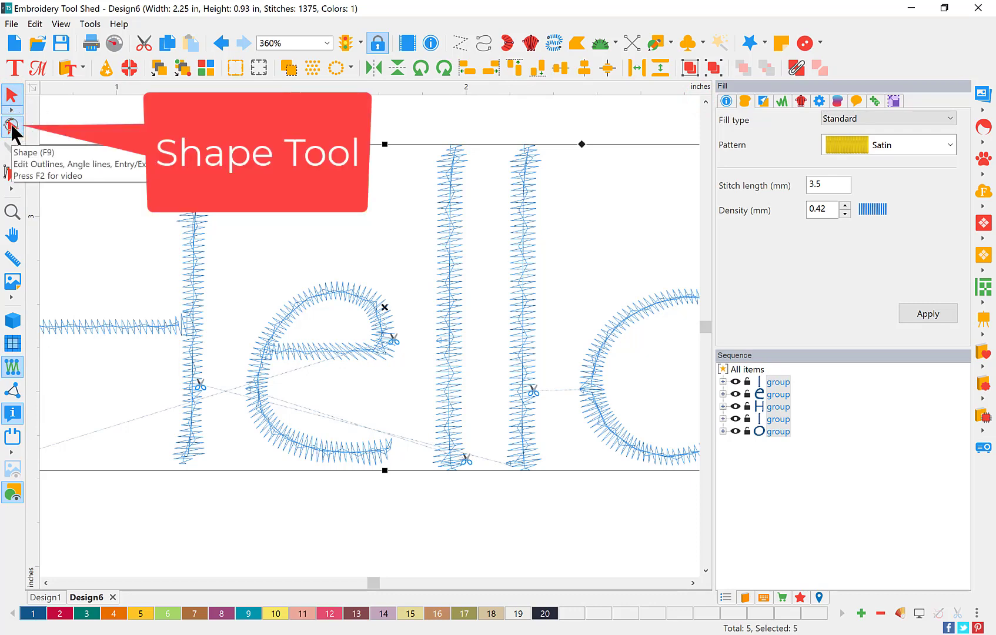
click(14, 129)
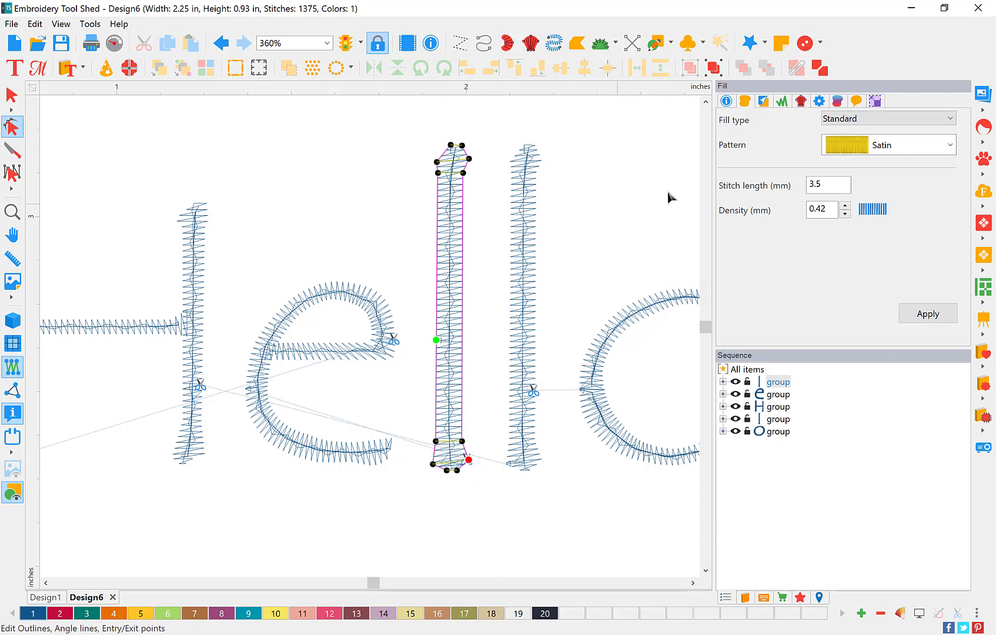
click(857, 101)
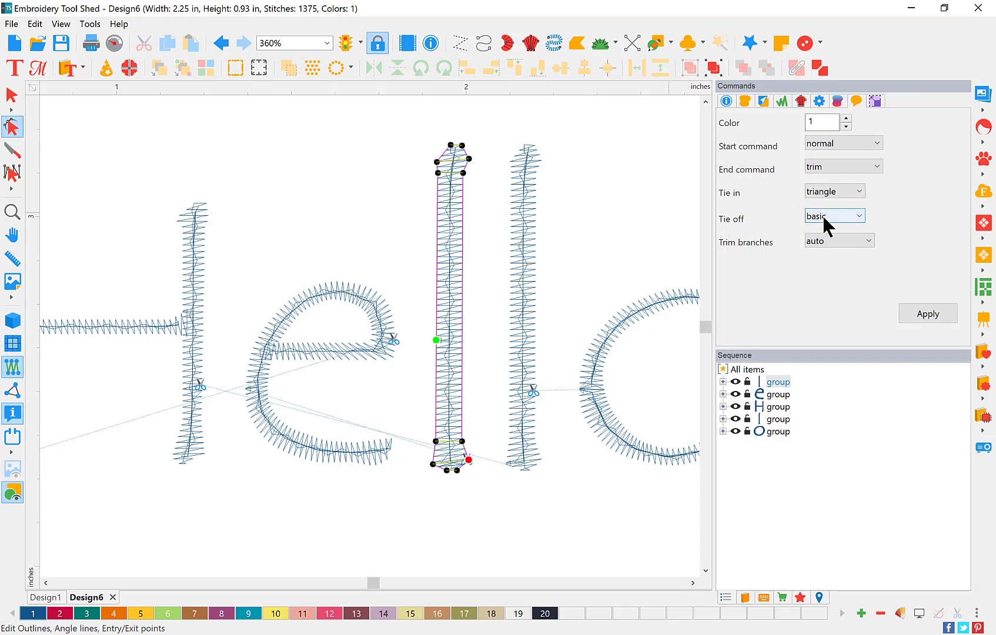
click(839, 215)
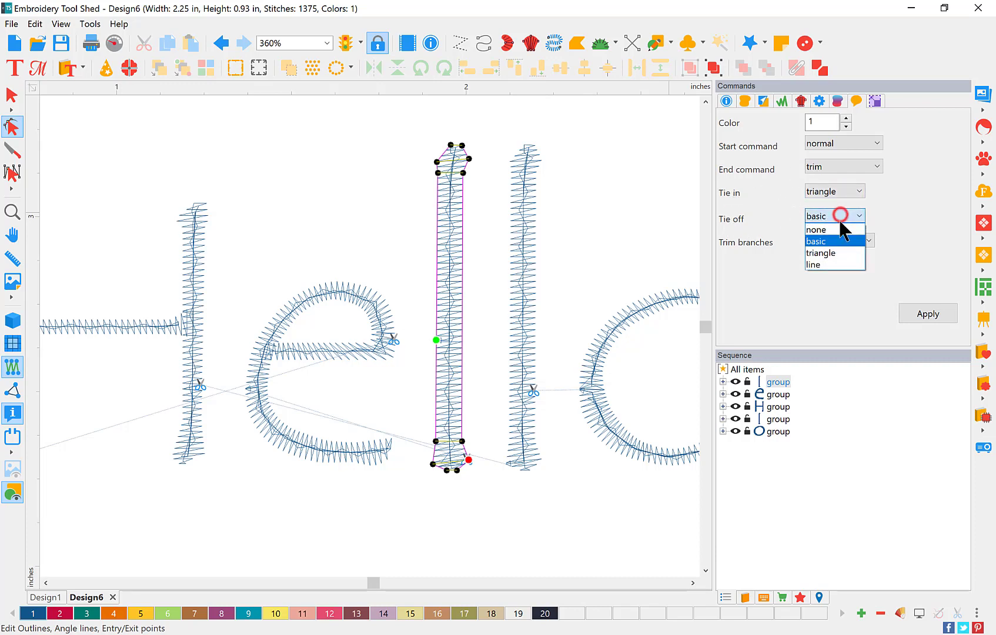
click(827, 253)
click(922, 314)
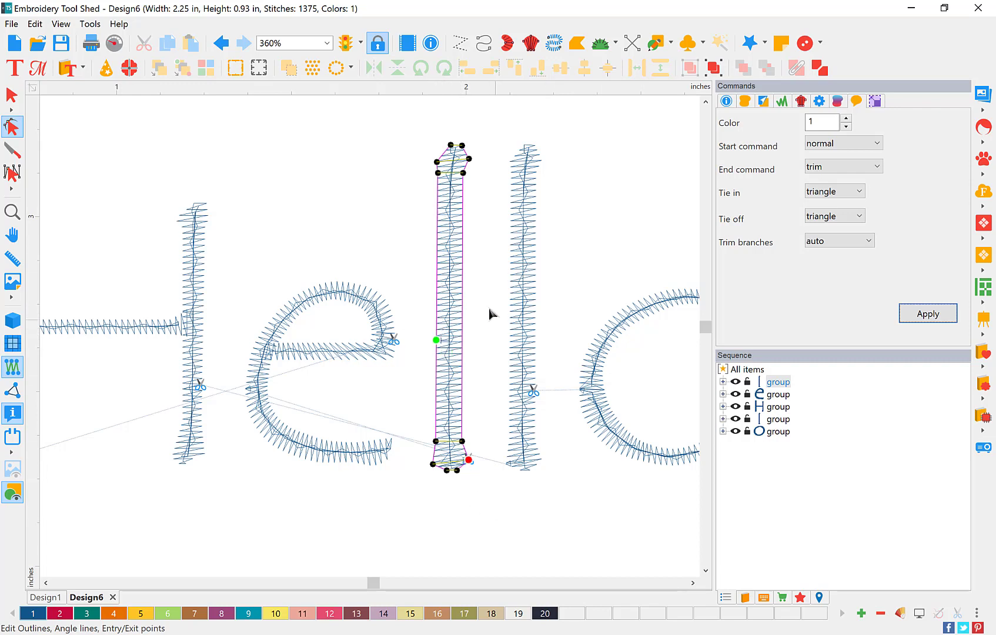
Simulate the sewing of the first "l" and examine the tie-off at its lower end up close.
click(115, 44)
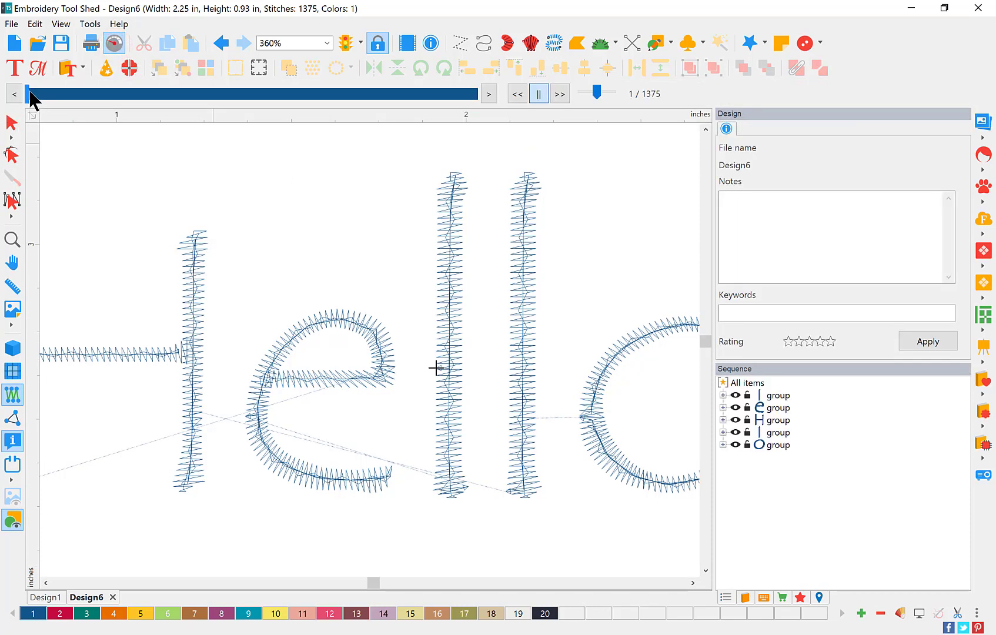
drag(28, 93, 87, 101)
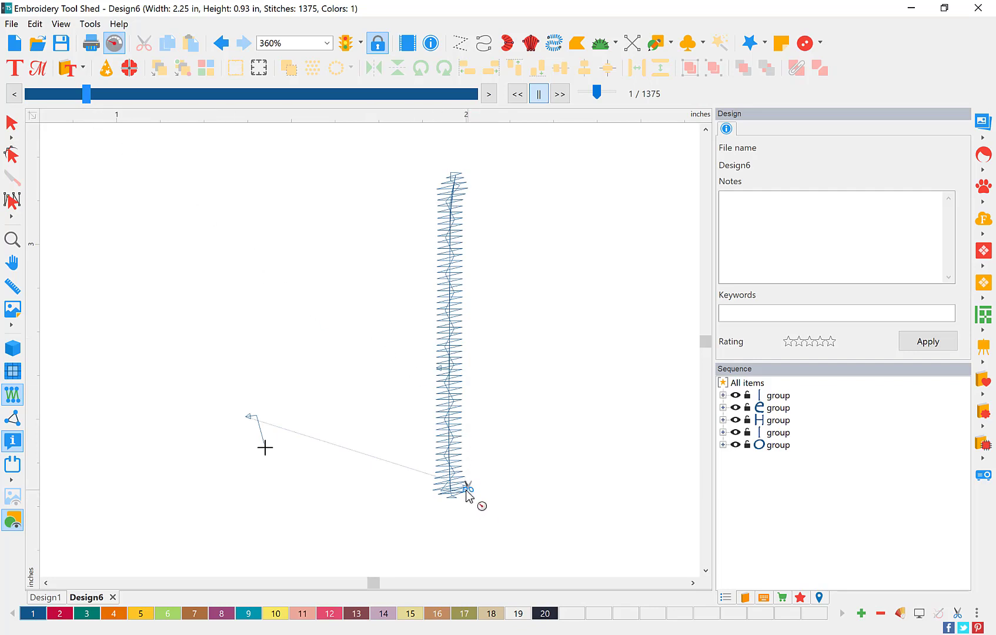
click(21, 242)
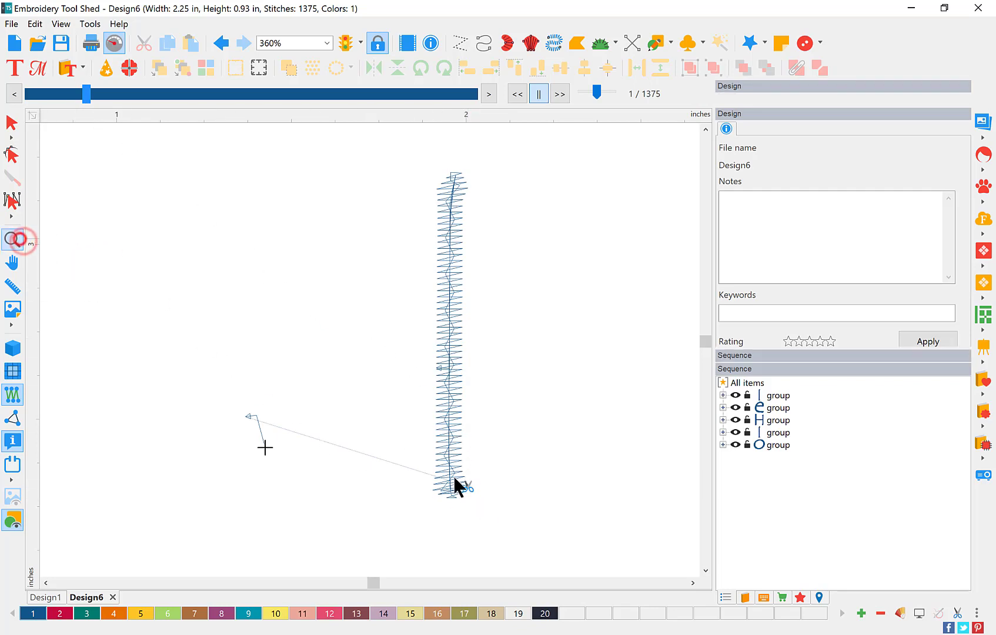
drag(442, 427, 505, 501)
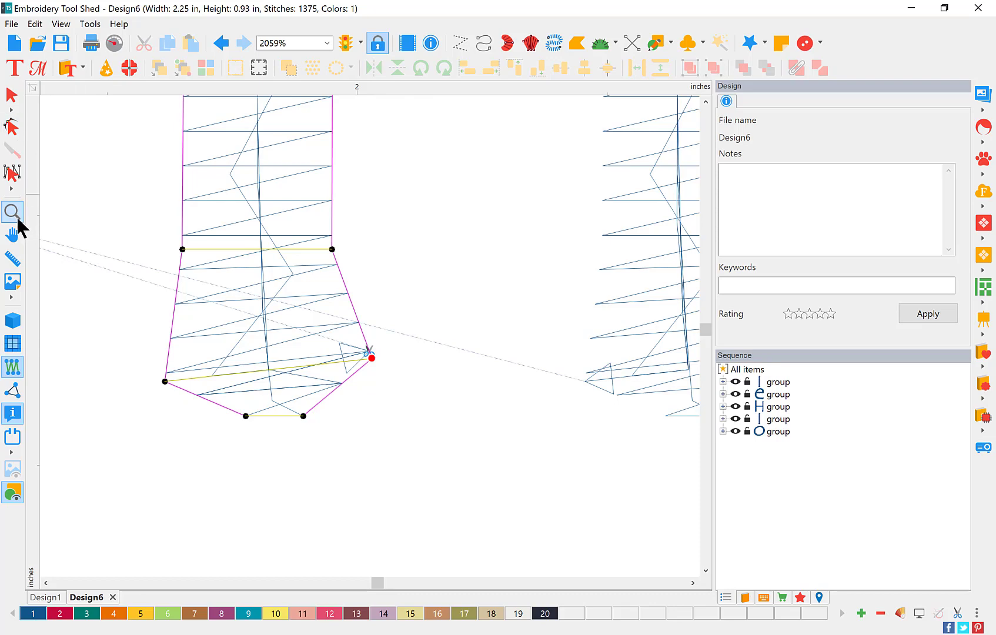
scroll(176, 303, down, 1)
scroll(179, 310, down, 1)
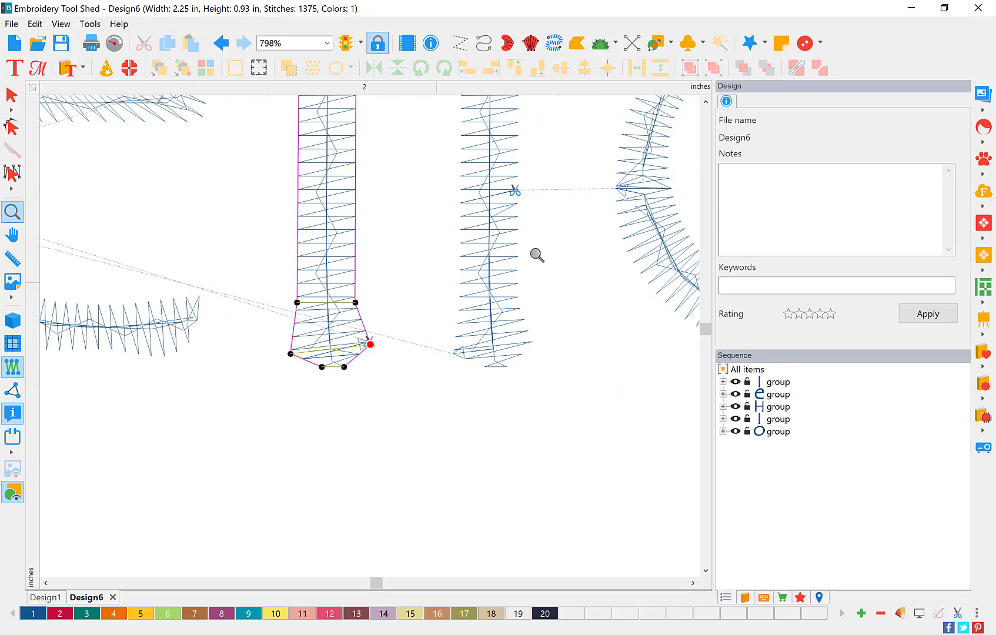
Move the first "l"'s entry point to its bottom end and its exit point to its top-right corner.
click(11, 96)
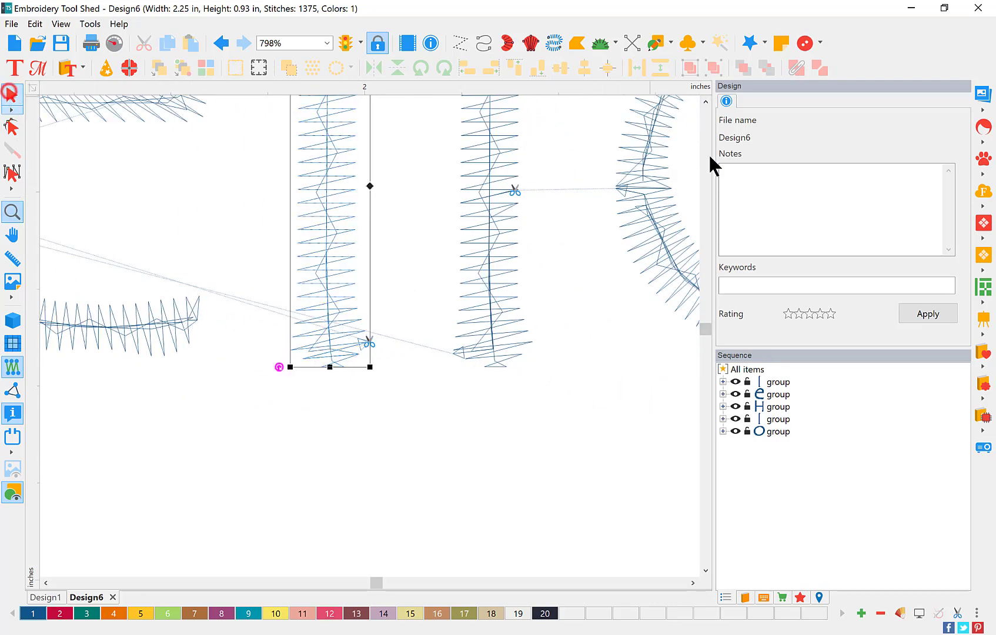
click(706, 101)
click(708, 99)
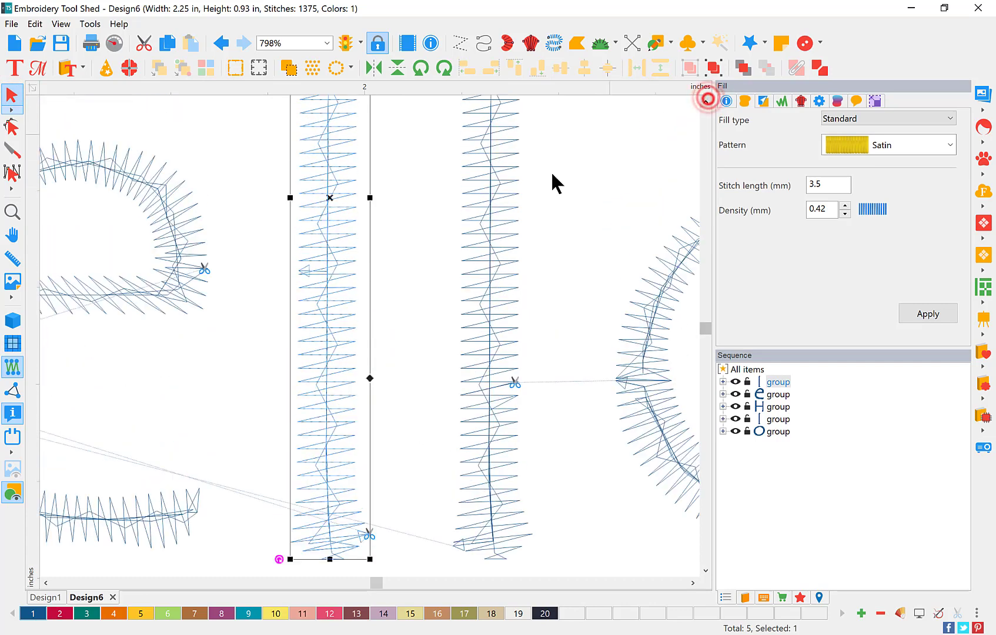
scroll(345, 324, down, 2)
scroll(346, 329, down, 1)
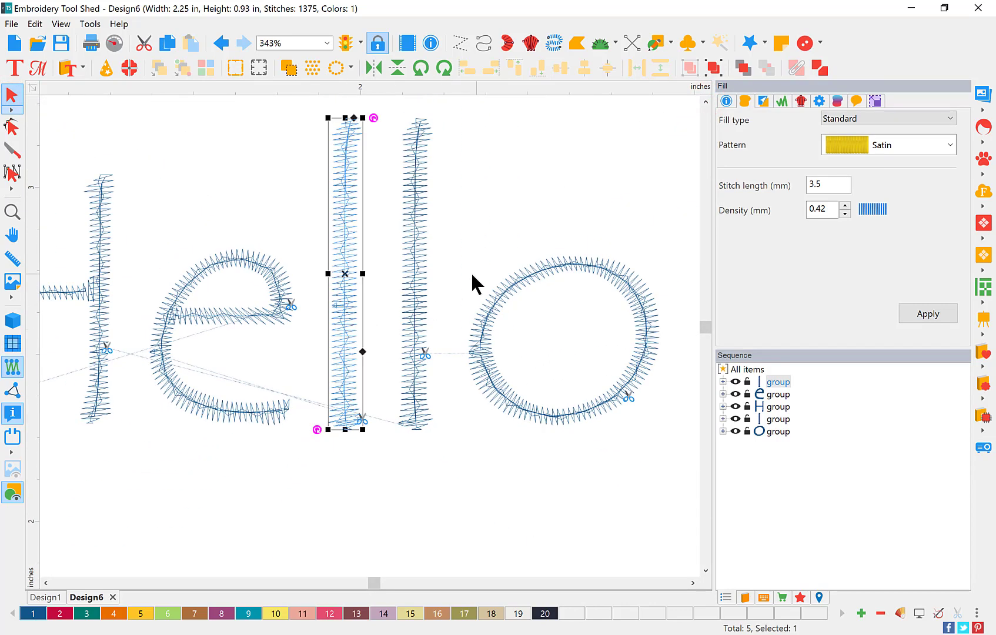
click(12, 125)
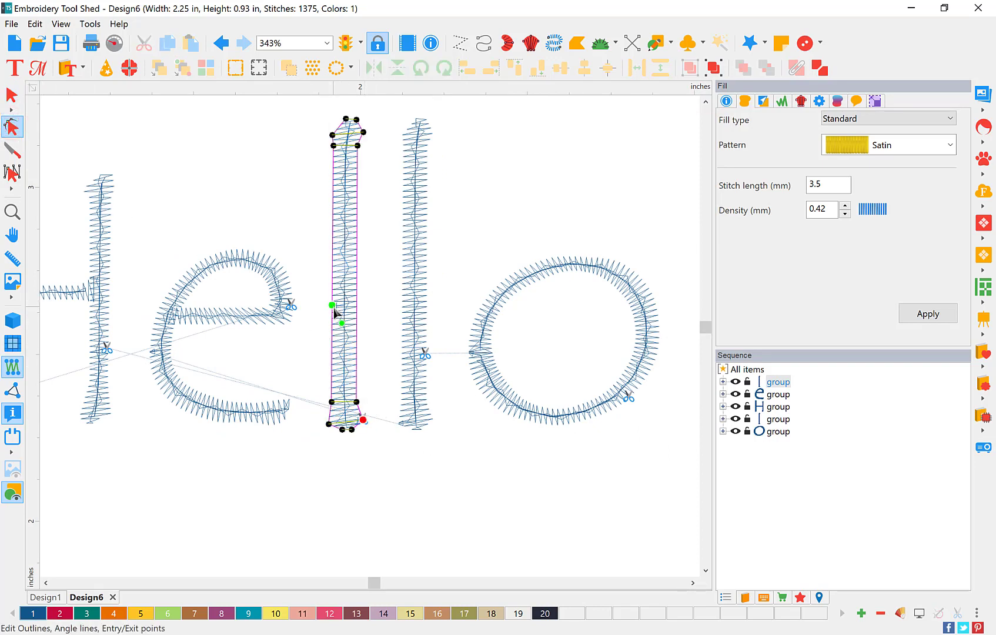
mouse_move(332, 306)
mouse_down()
mouse_move(346, 434)
mouse_move(362, 419)
mouse_move(356, 120)
mouse_up()
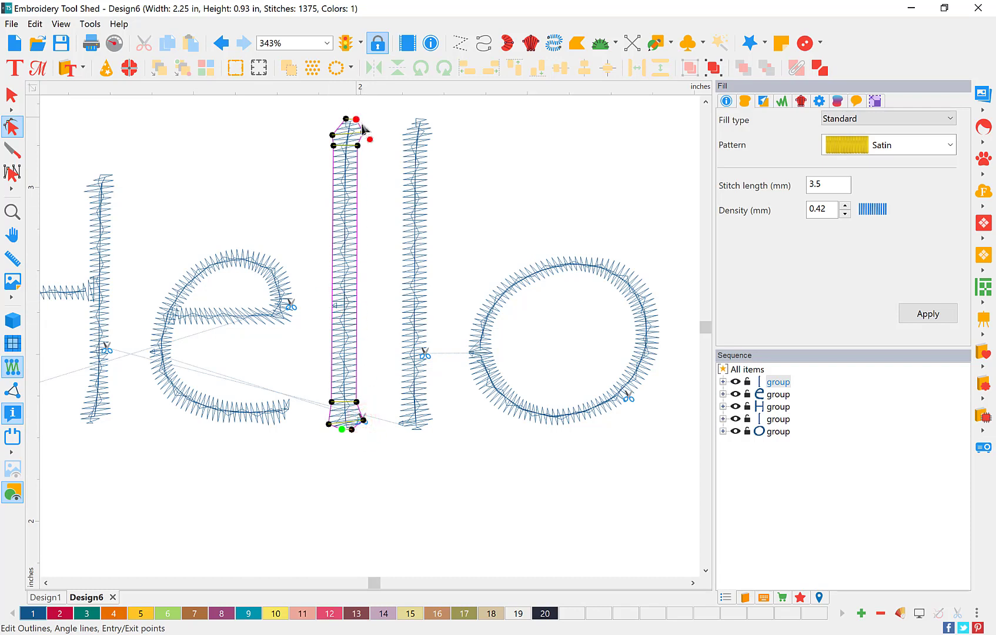
click(366, 282)
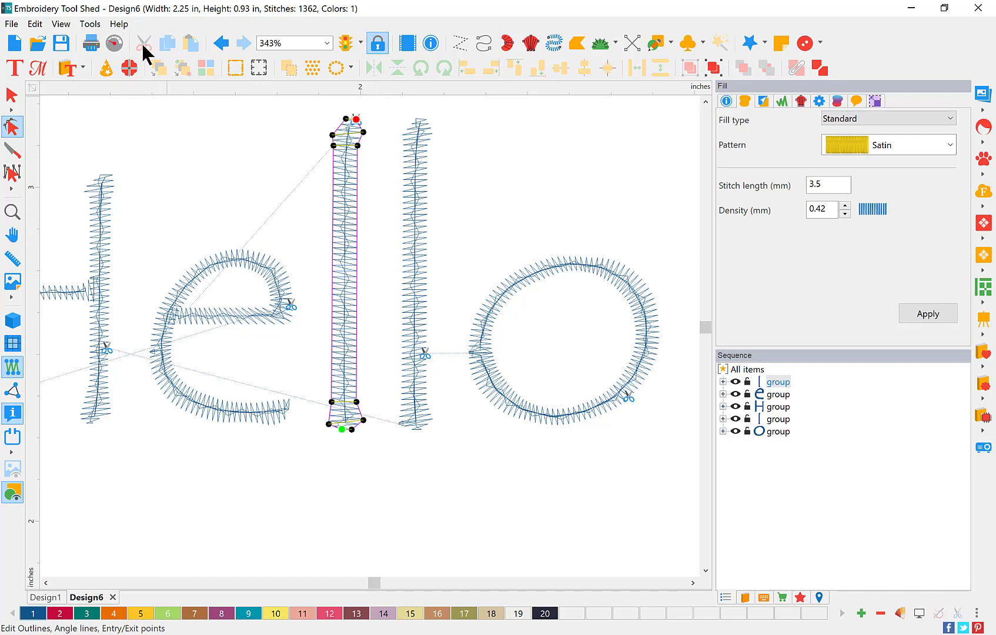
Simulate the sewing of the first "l" from its bottom entry point through to the trim at its top.
click(115, 43)
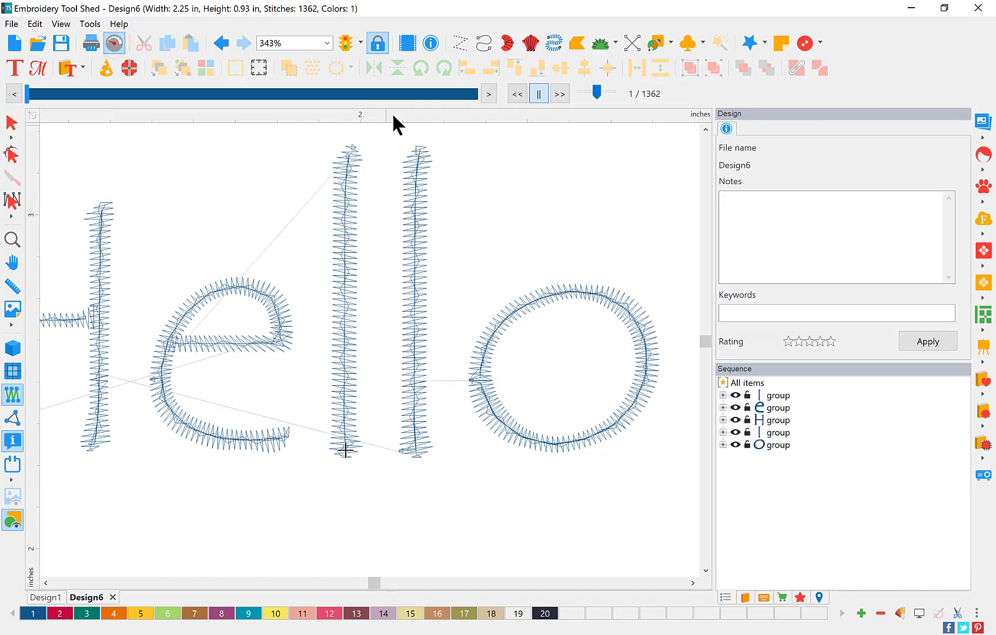
click(491, 94)
click(491, 94)
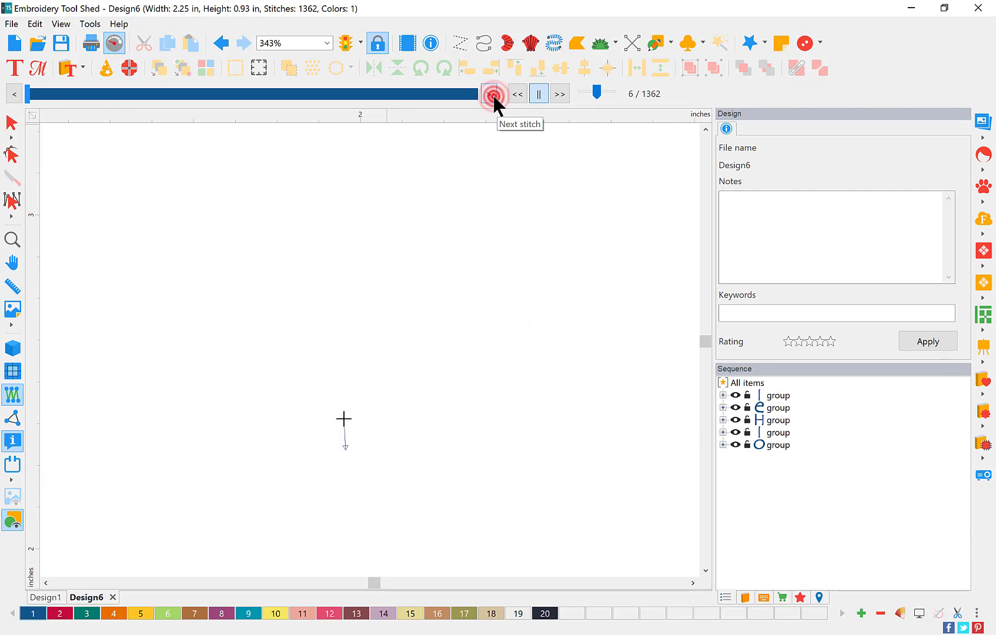
click(492, 94)
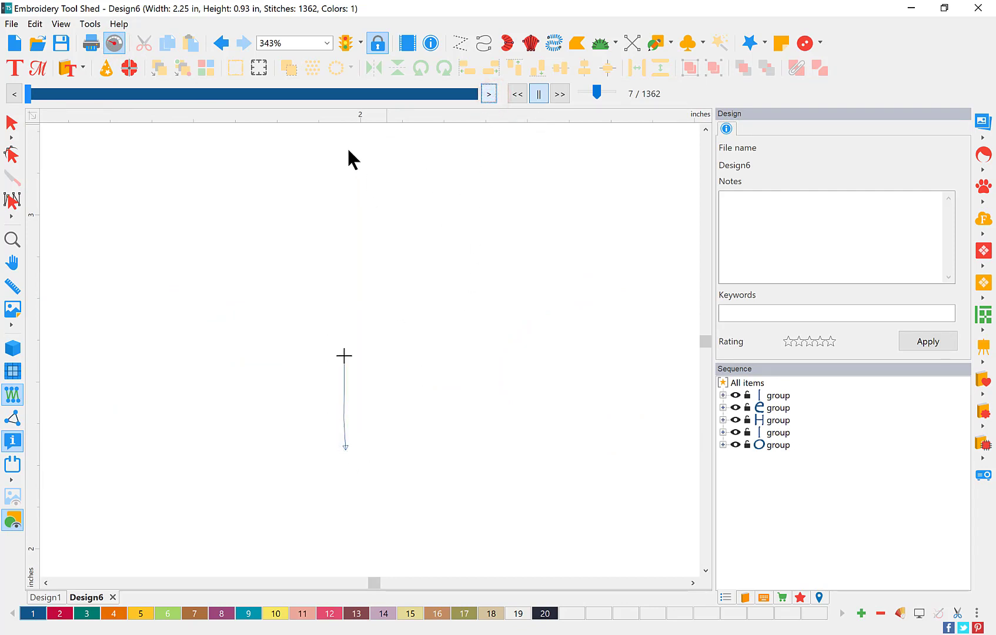
click(29, 95)
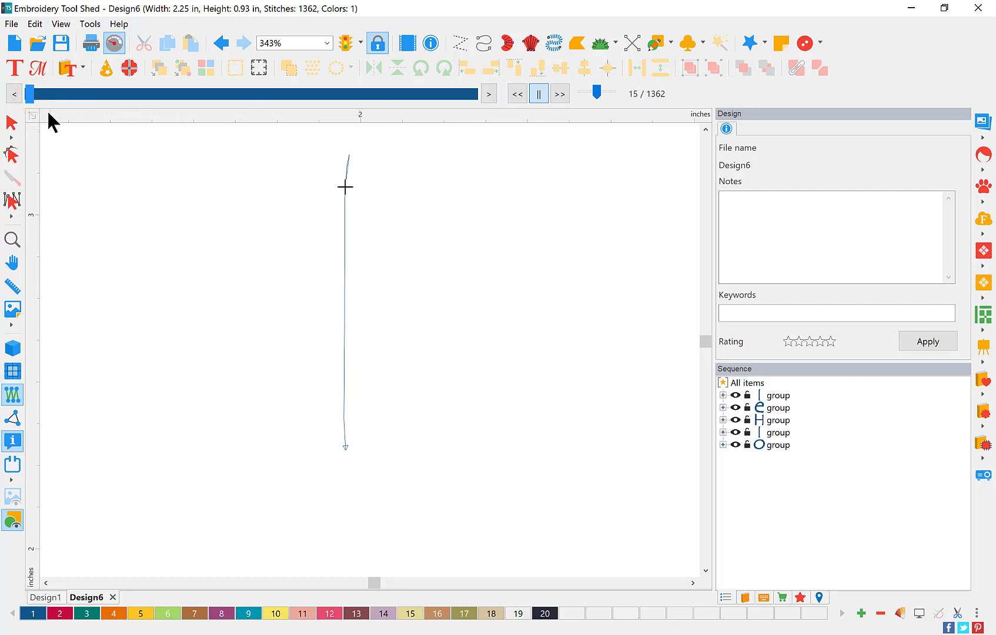
drag(30, 95, 81, 98)
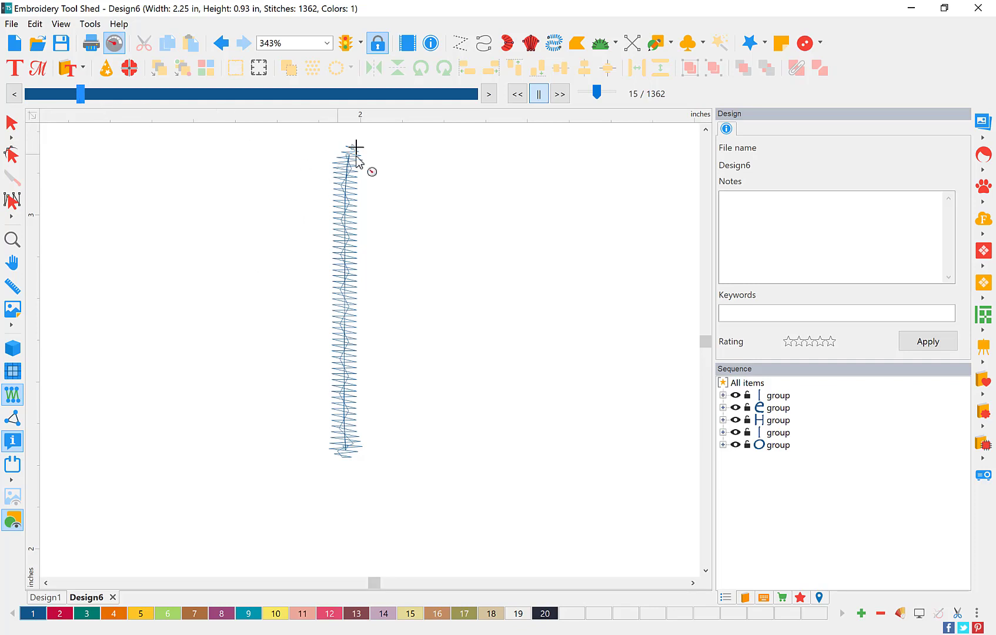
click(488, 95)
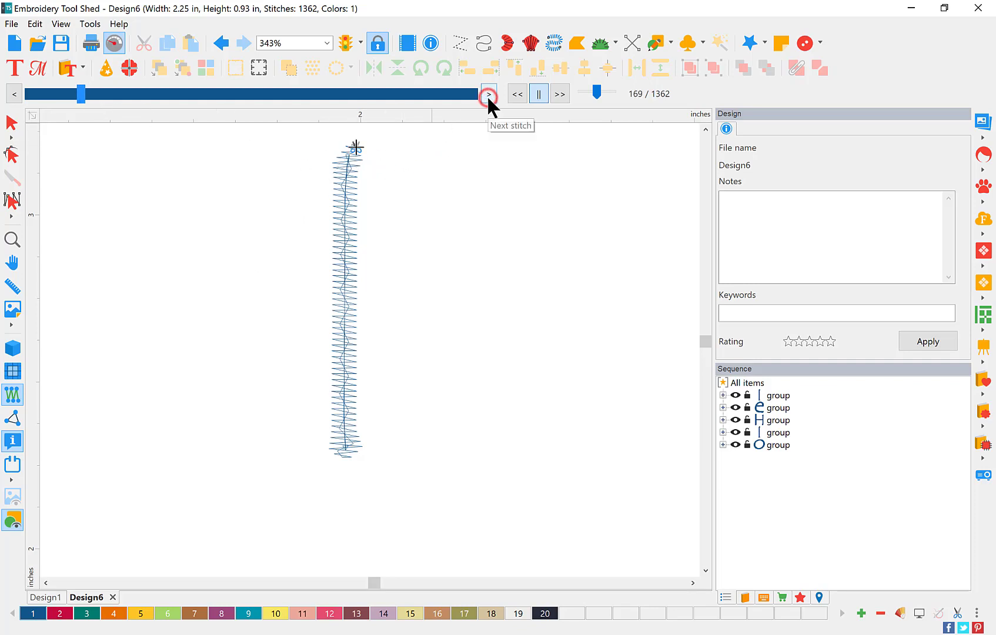
Examine the tie-off at the top of the first "l" up close and check its tie-in and tie-off settings.
click(12, 241)
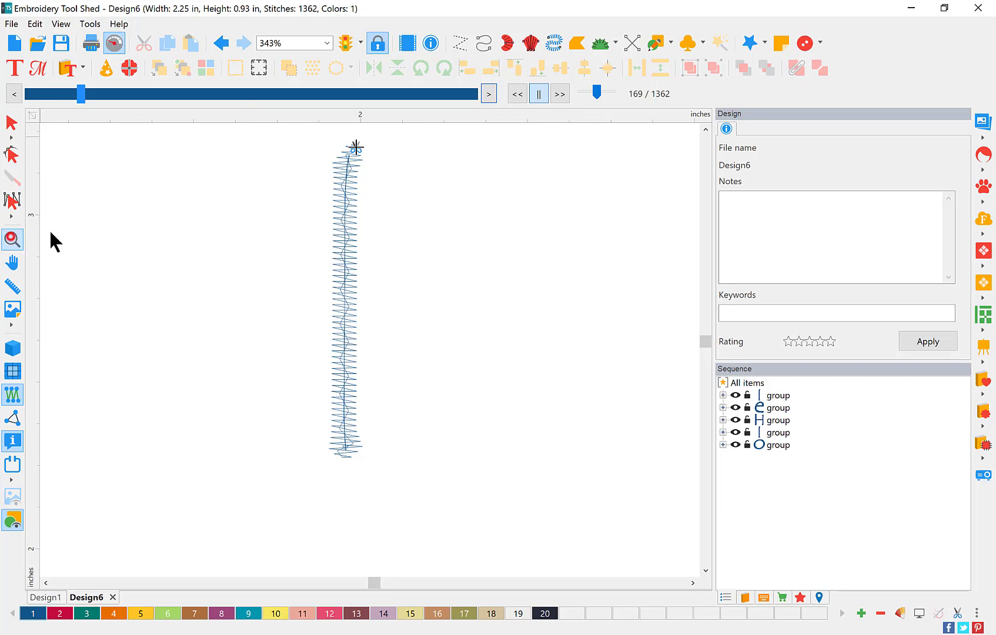
drag(370, 139, 391, 167)
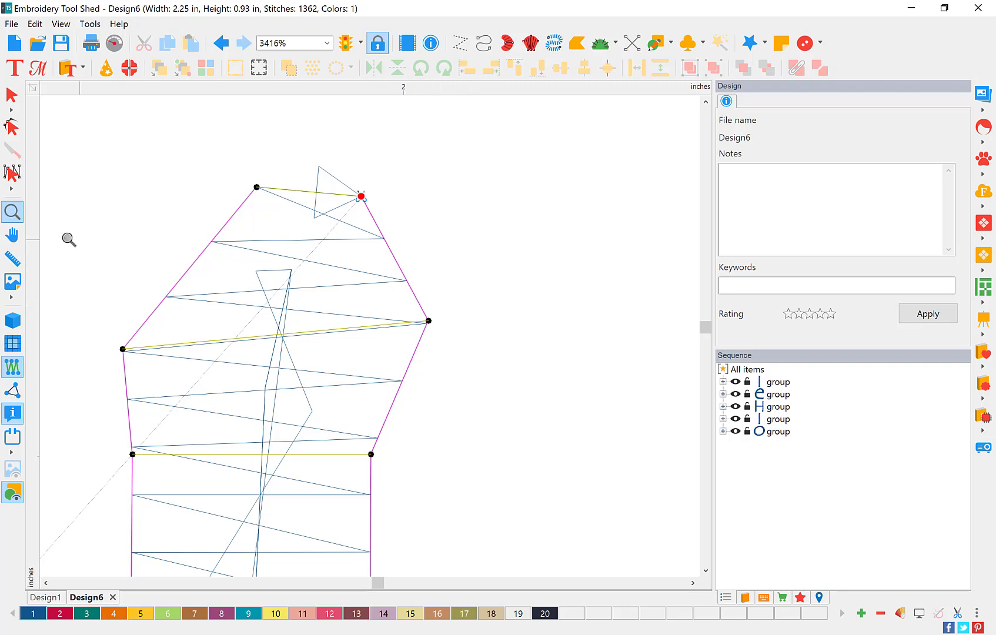
click(12, 95)
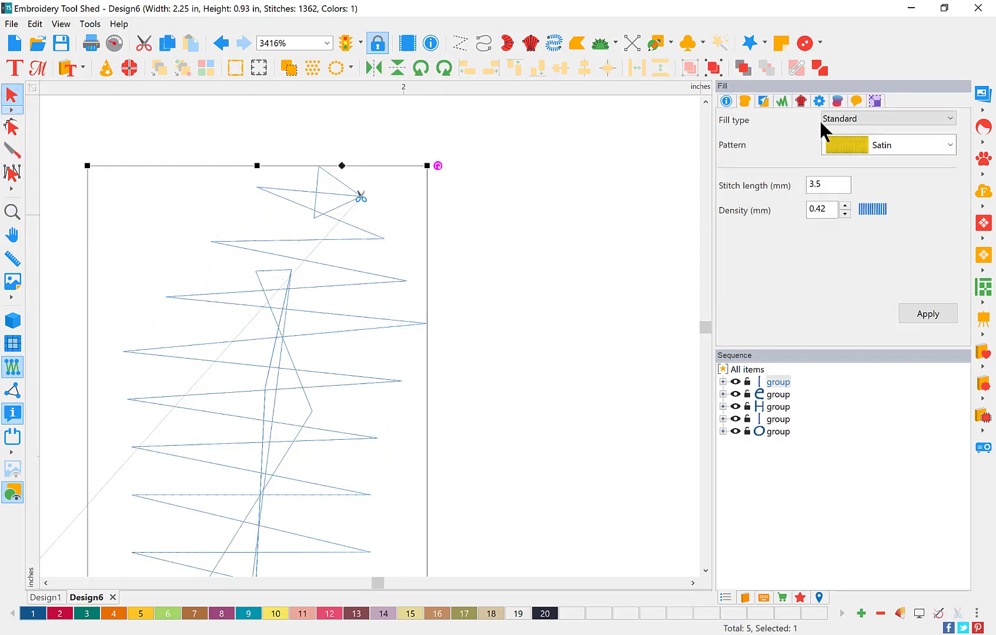
click(855, 102)
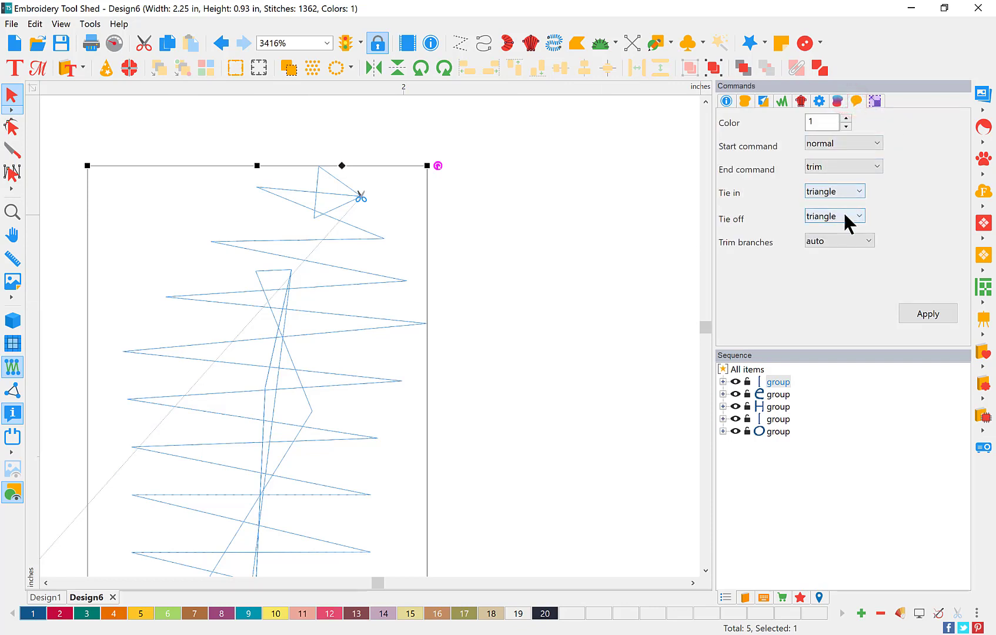
click(14, 209)
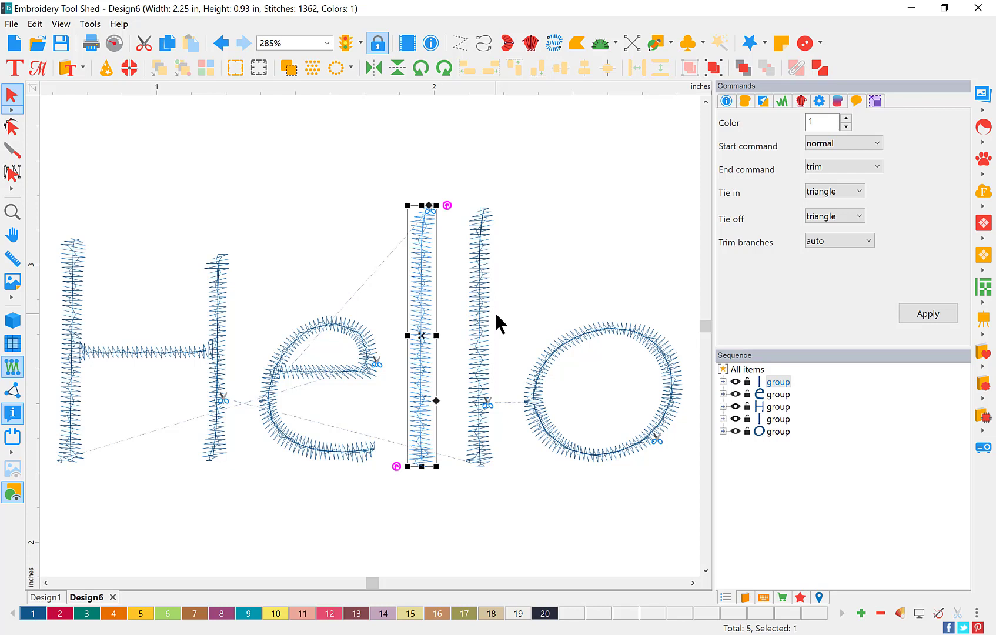
Draw a rectangle above the "o" and convert it to a standard fill.
click(670, 43)
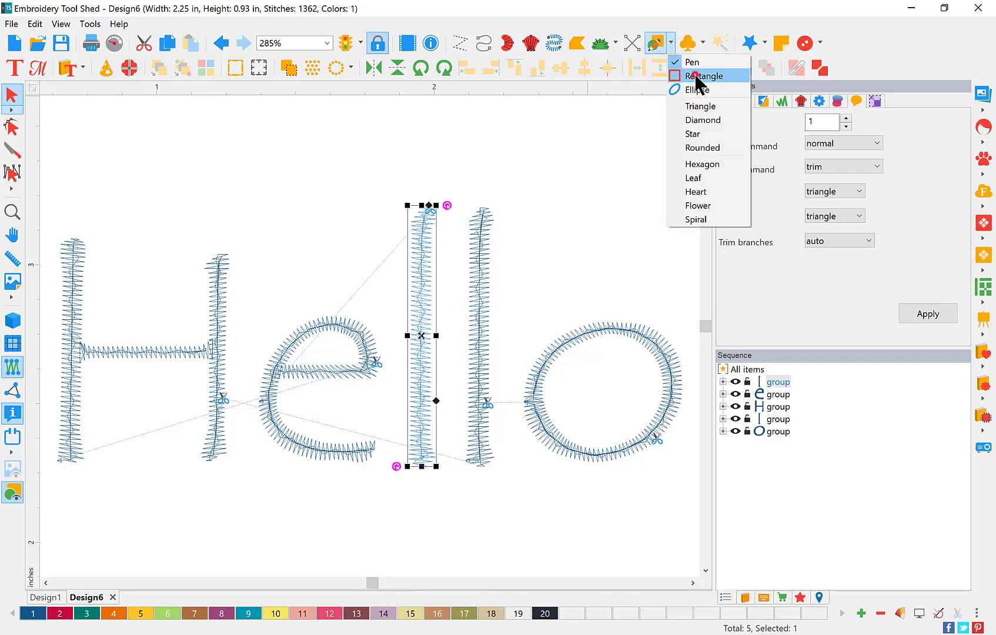
click(694, 74)
drag(518, 139, 664, 271)
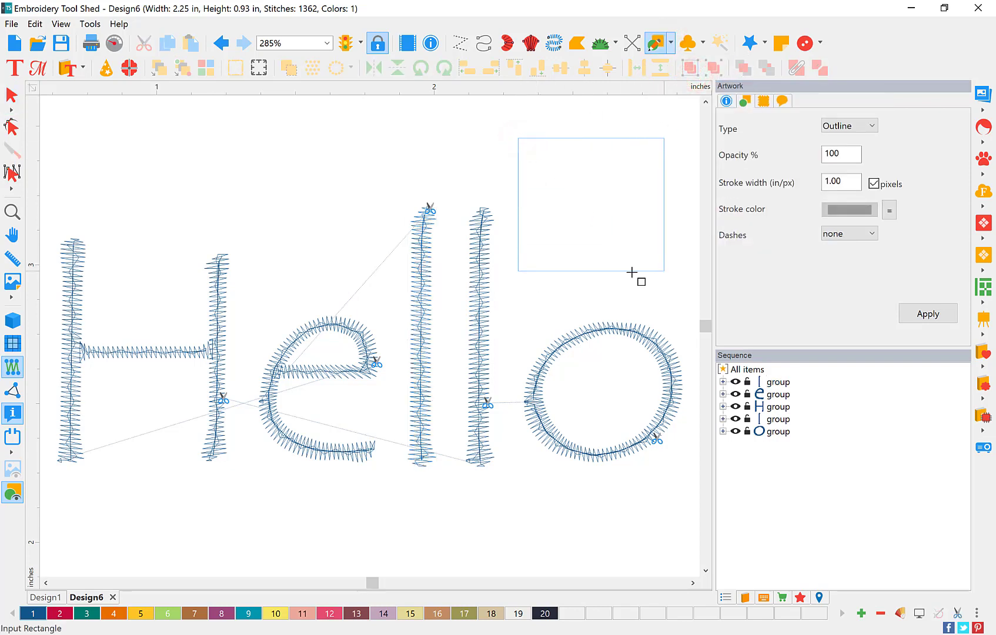
click(11, 95)
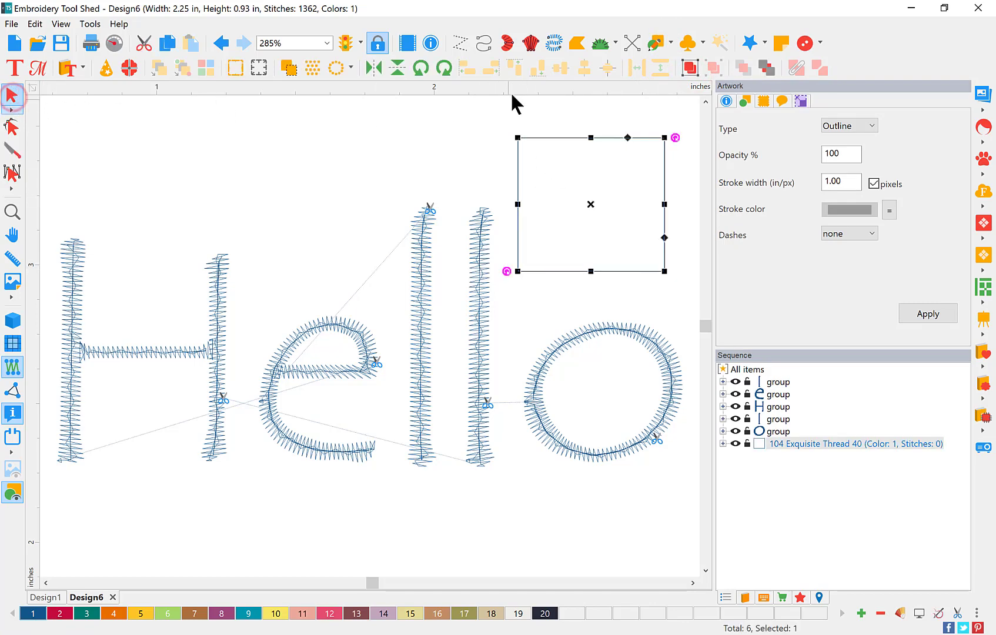
click(800, 597)
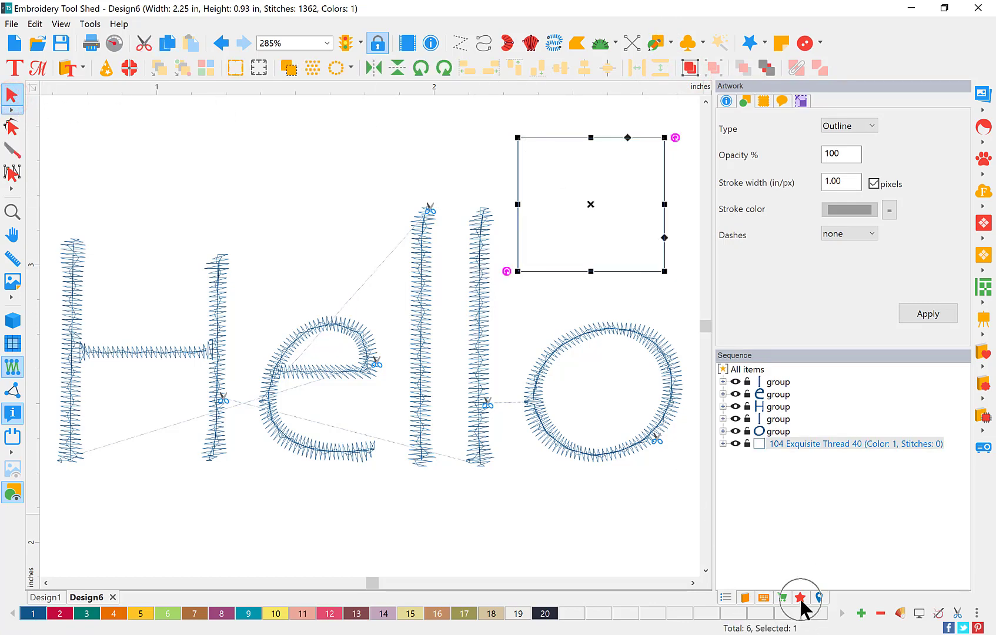
click(732, 436)
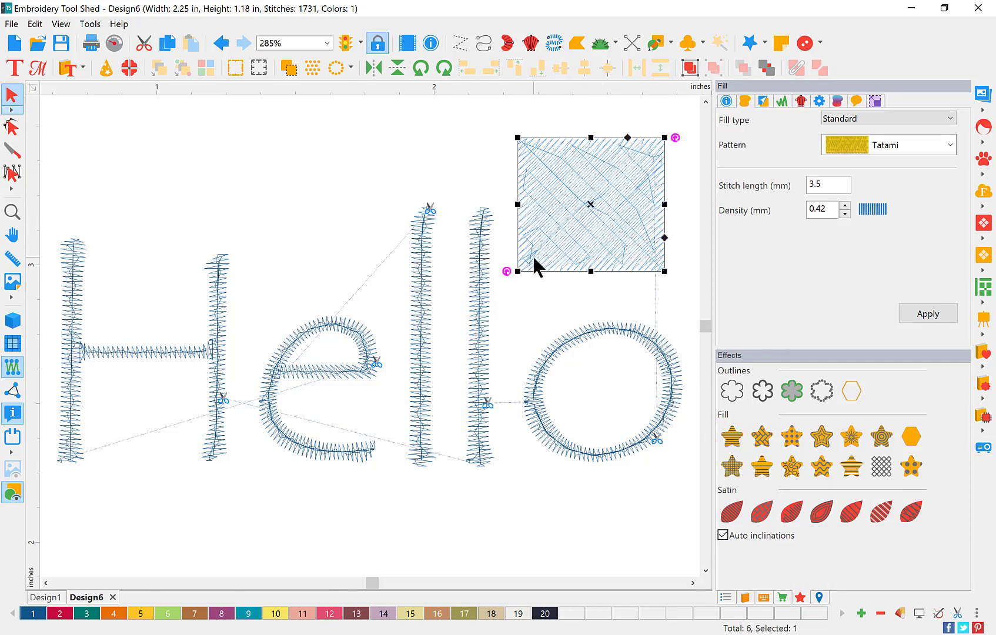
Set both the tie-in and the tie-off of the filled rectangle to triangle and apply the settings.
click(857, 101)
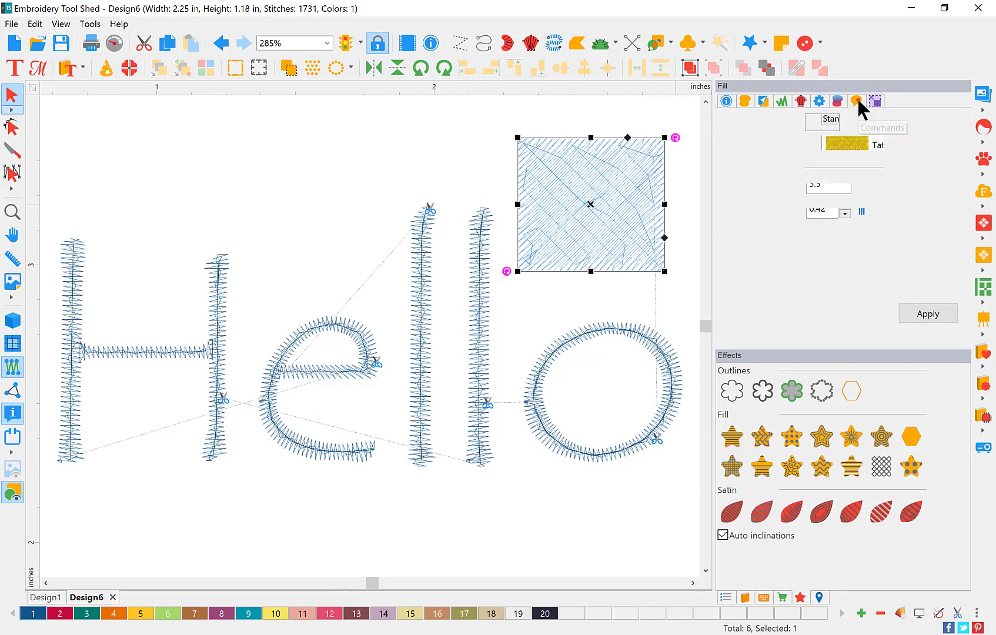
click(817, 188)
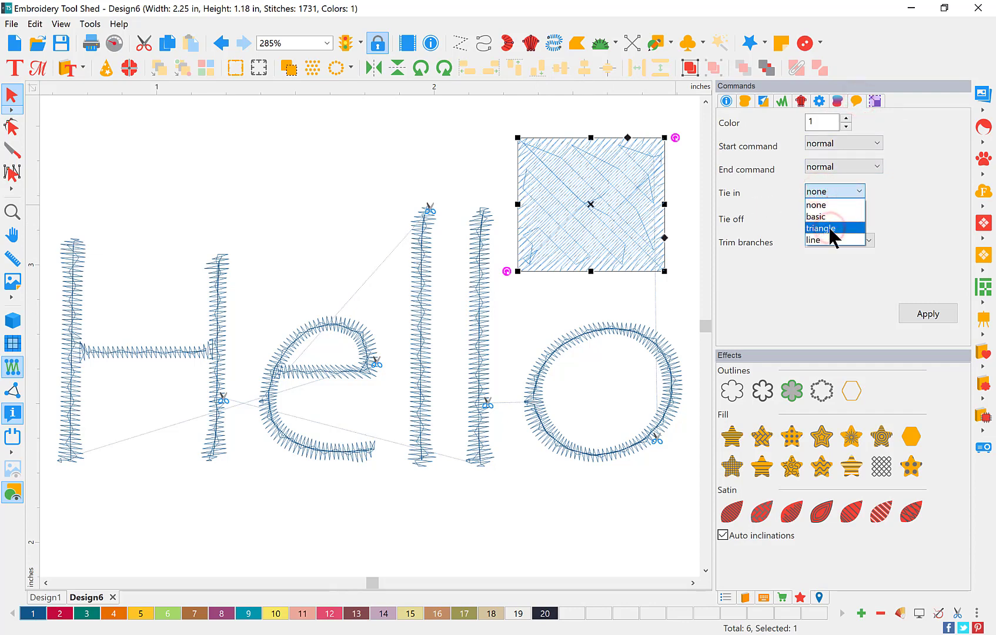
click(829, 229)
click(828, 217)
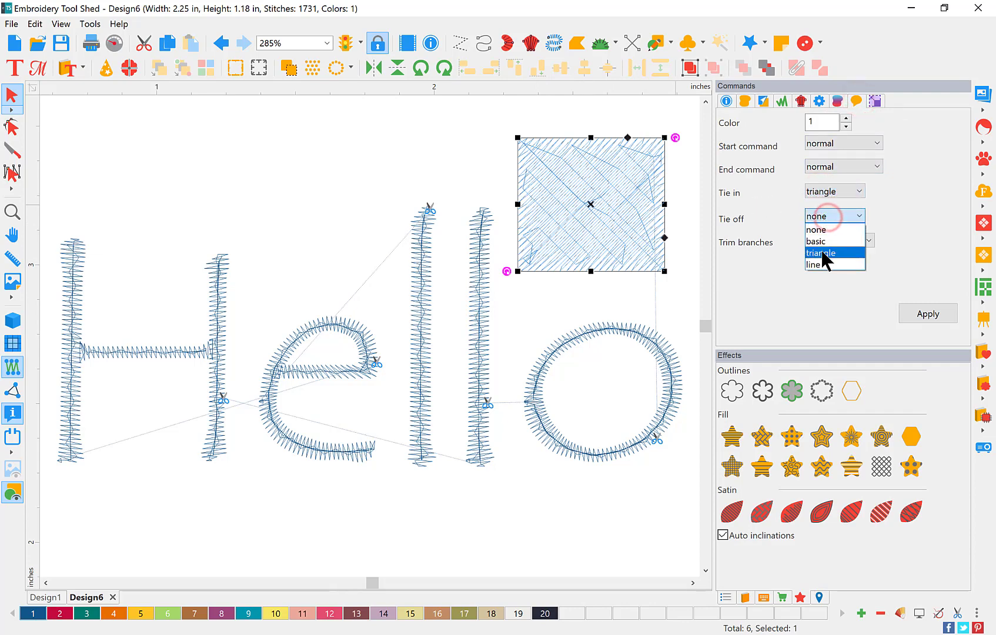
click(823, 254)
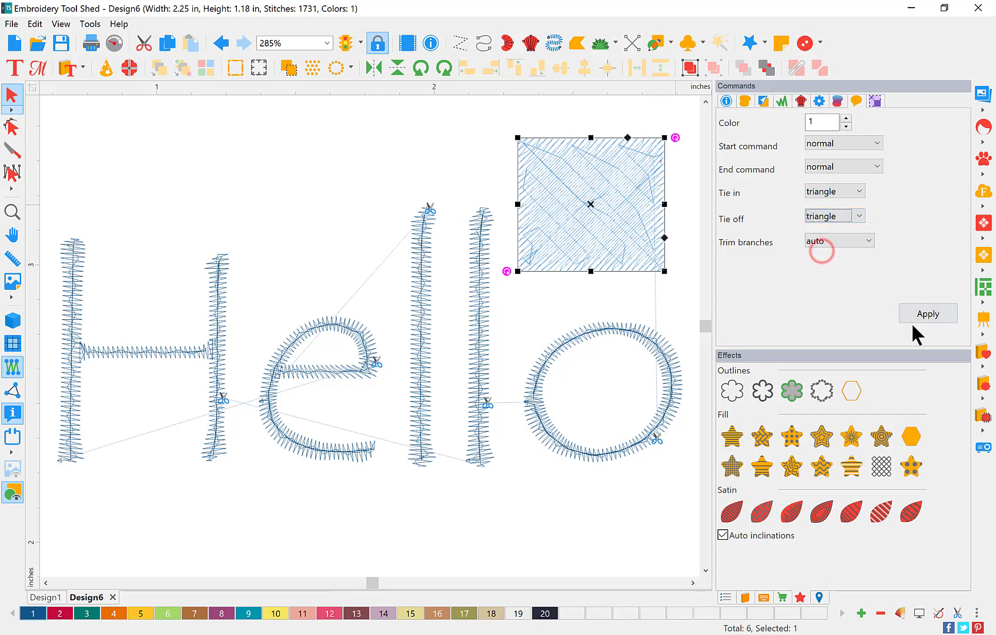
click(933, 316)
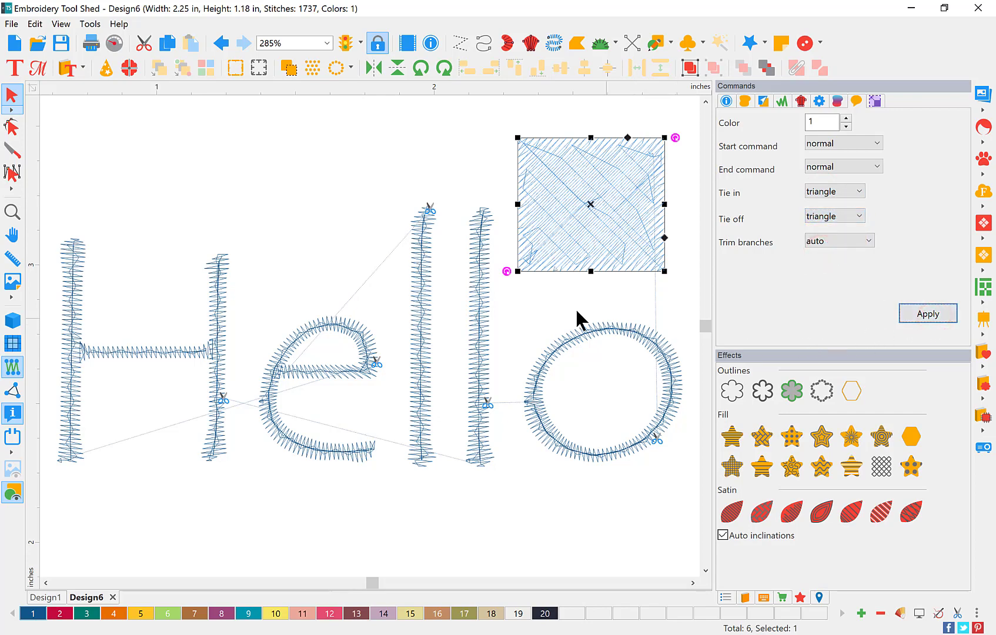
Move the filled rectangle's entry point to the middle of its top edge and its exit point to the same edge, a bit further right.
click(12, 212)
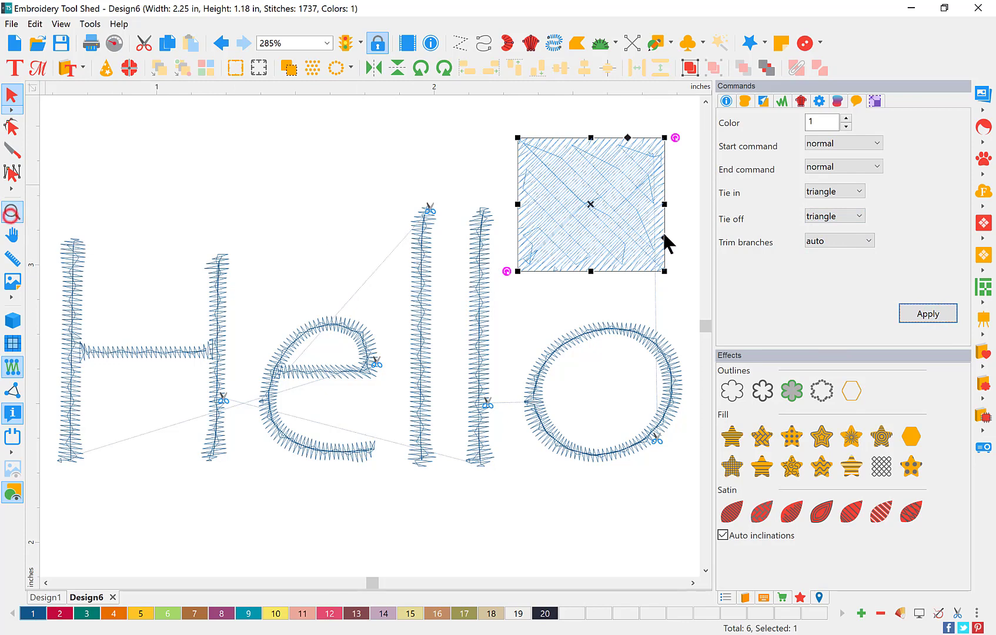
drag(515, 142, 673, 302)
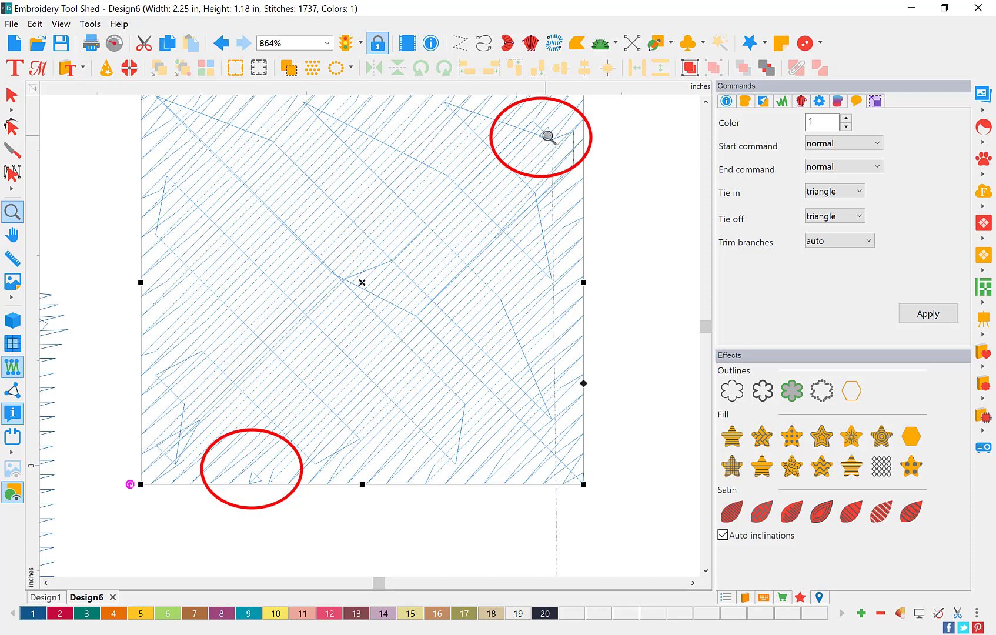
click(706, 101)
click(12, 127)
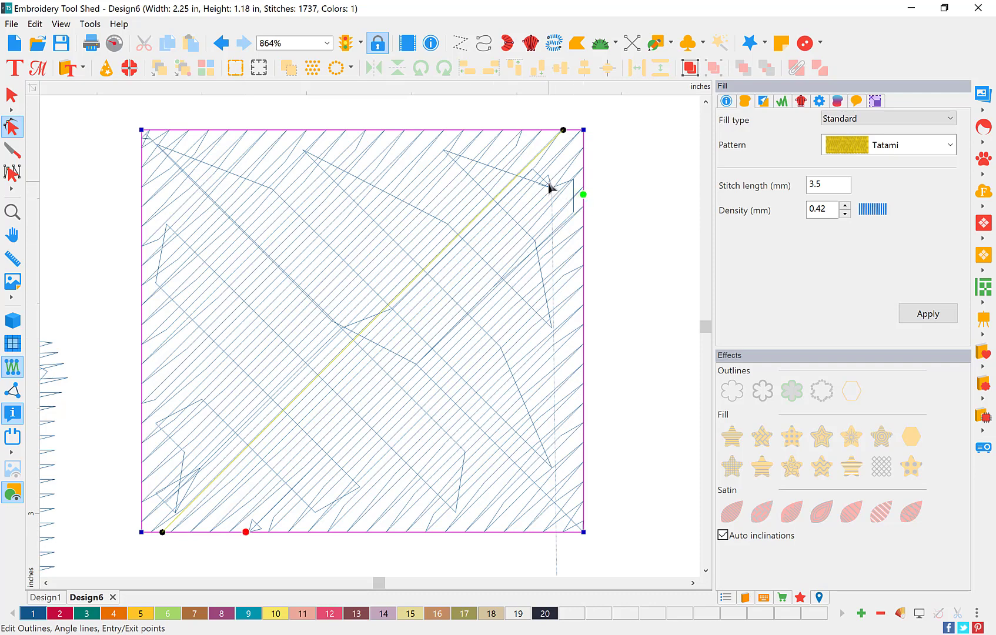
click(583, 193)
drag(581, 177, 362, 130)
drag(247, 531, 491, 148)
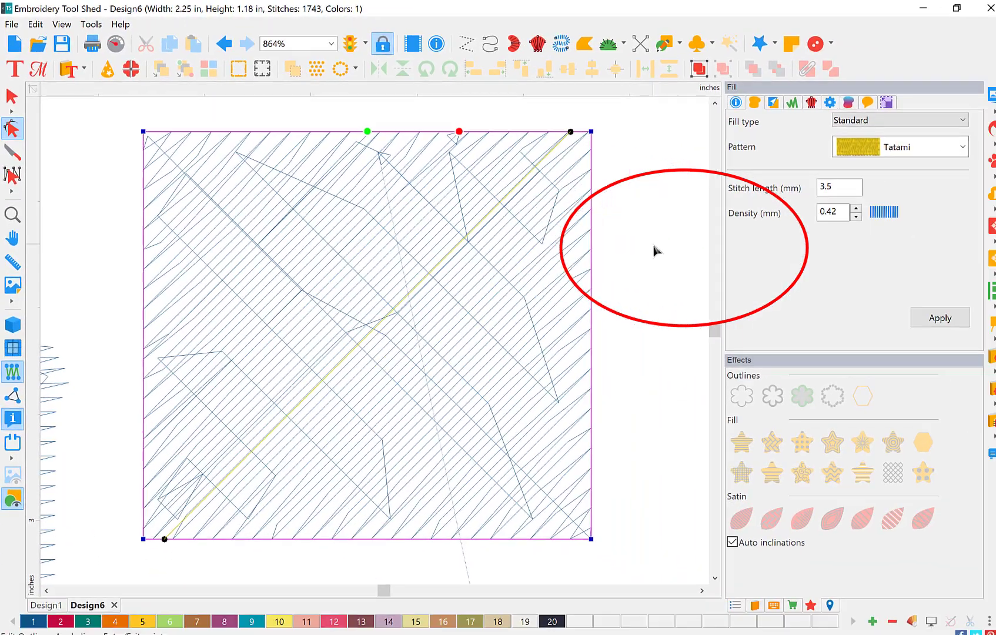
click(12, 213)
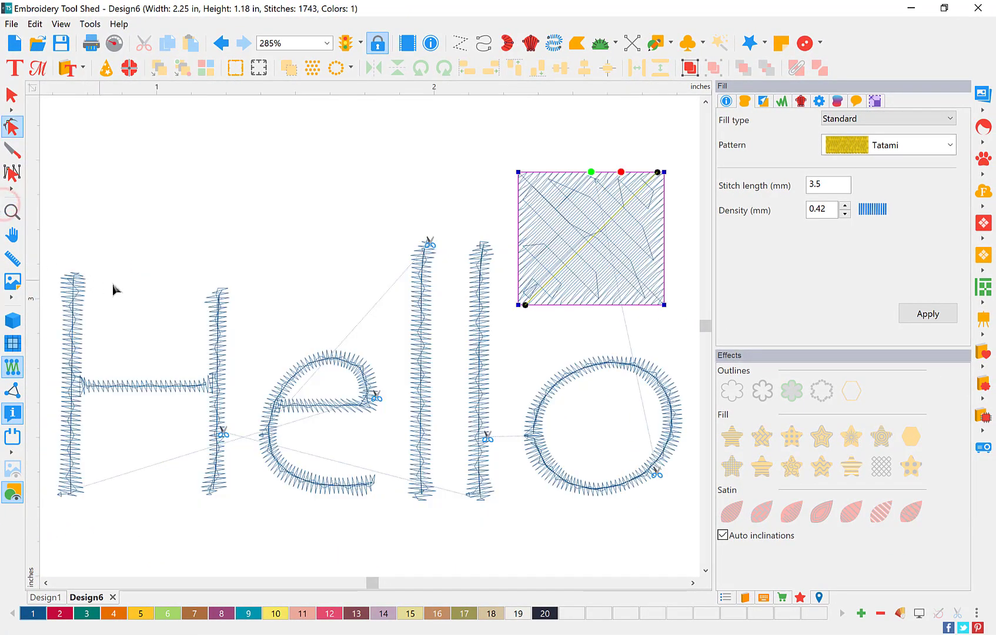